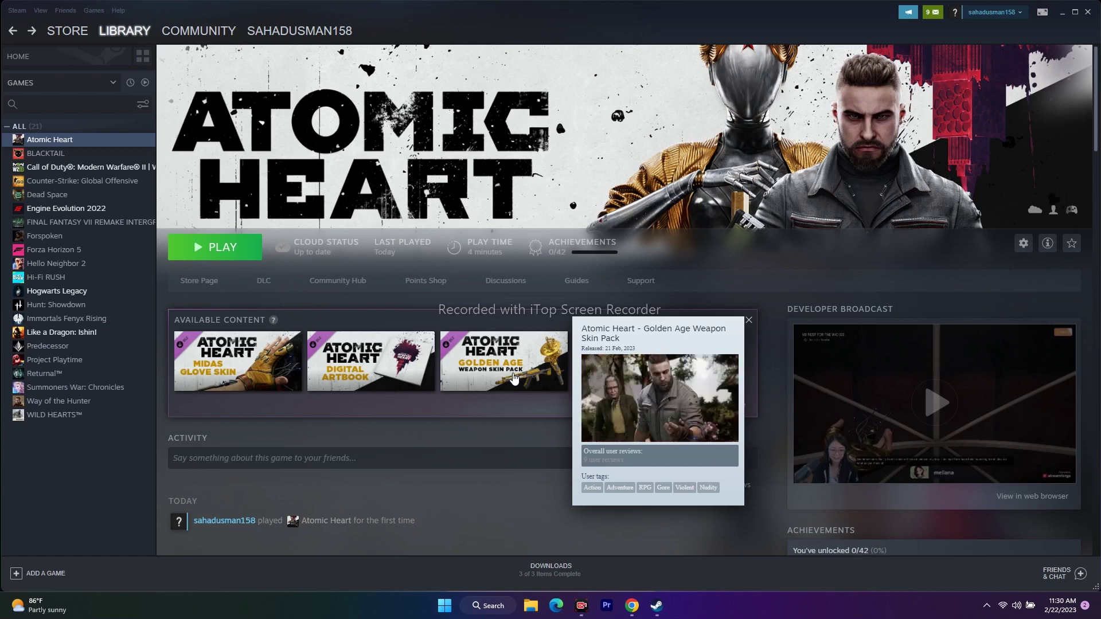
{"action": "left_click", "coordinate": [1062, 14]}
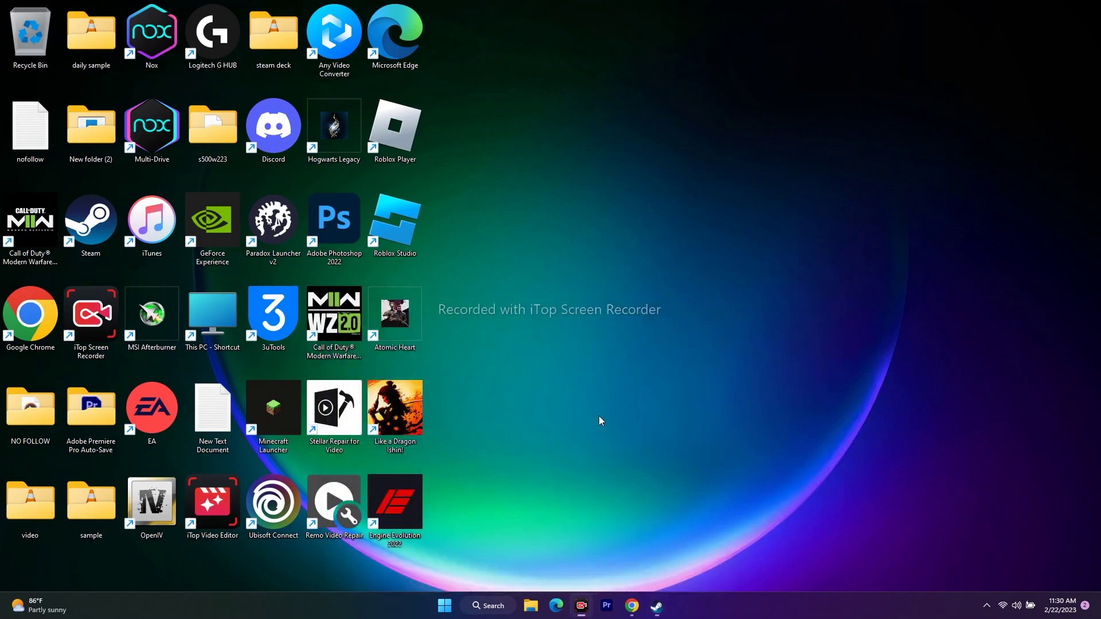
{"action": "left_click", "coordinate": [1017, 611]}
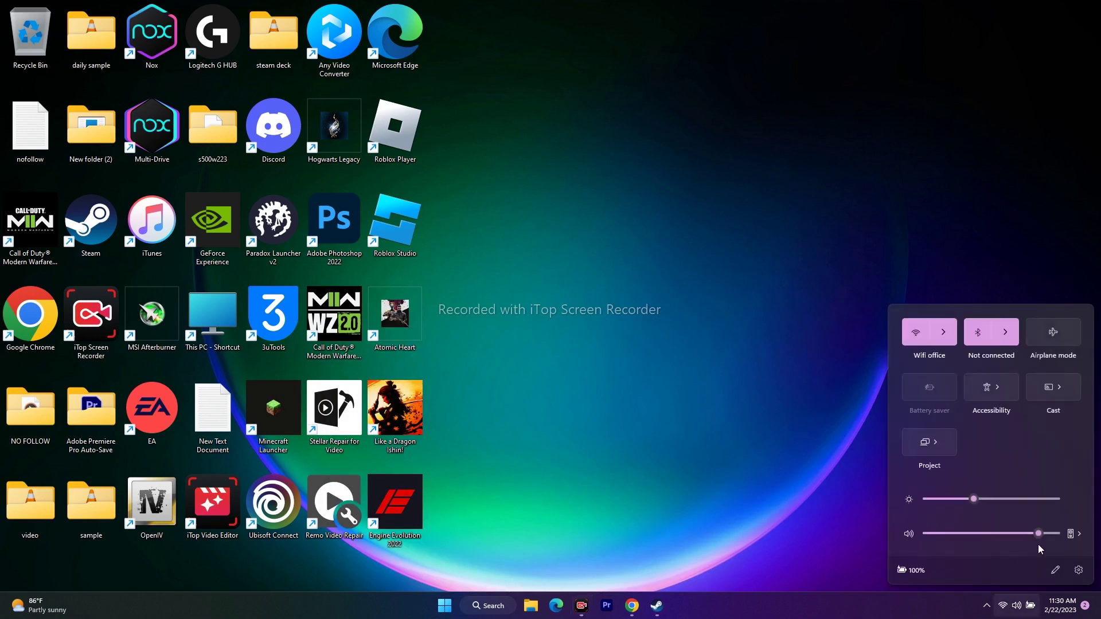
{"action": "left_click", "coordinate": [755, 467]}
{"action": "left_click", "coordinate": [488, 606]}
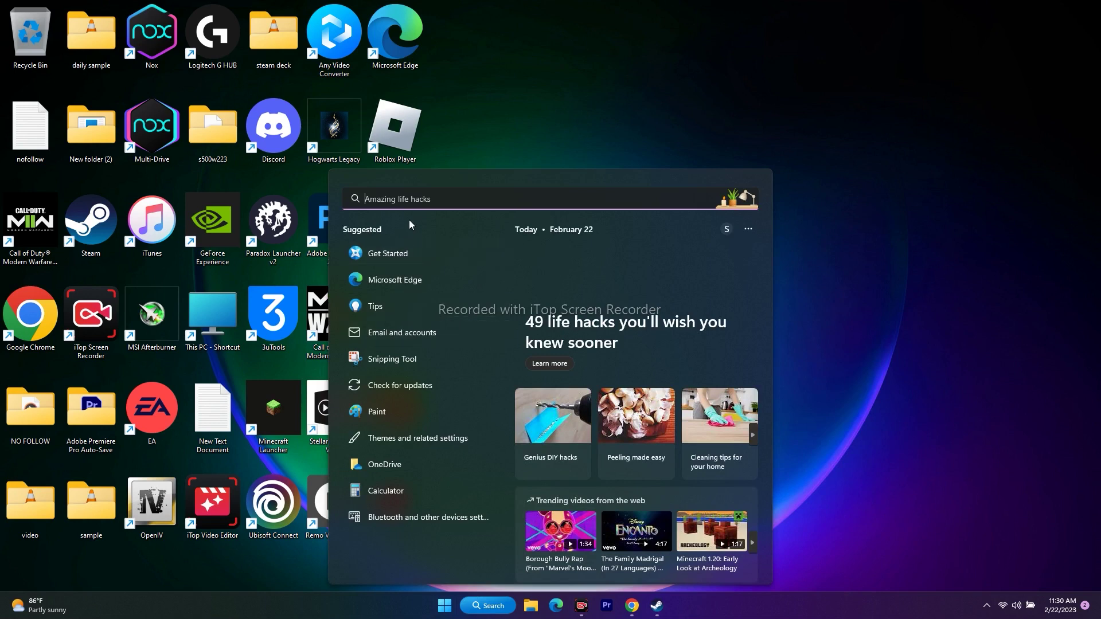
{"action": "type", "text": "settings"}
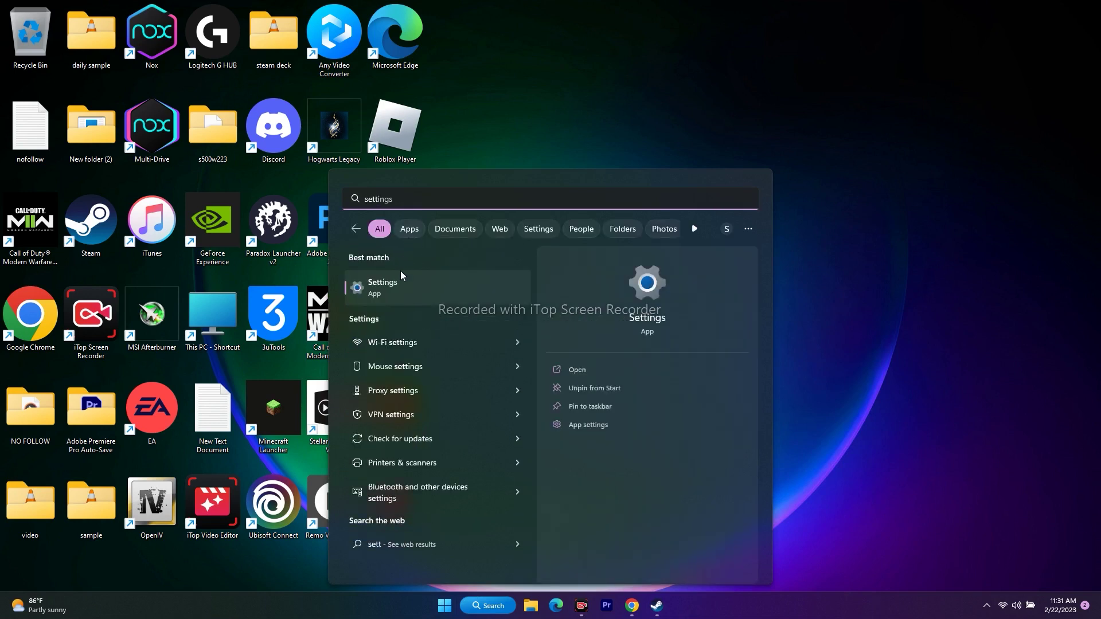
{"action": "left_click", "coordinate": [399, 288]}
{"action": "left_click", "coordinate": [444, 214]}
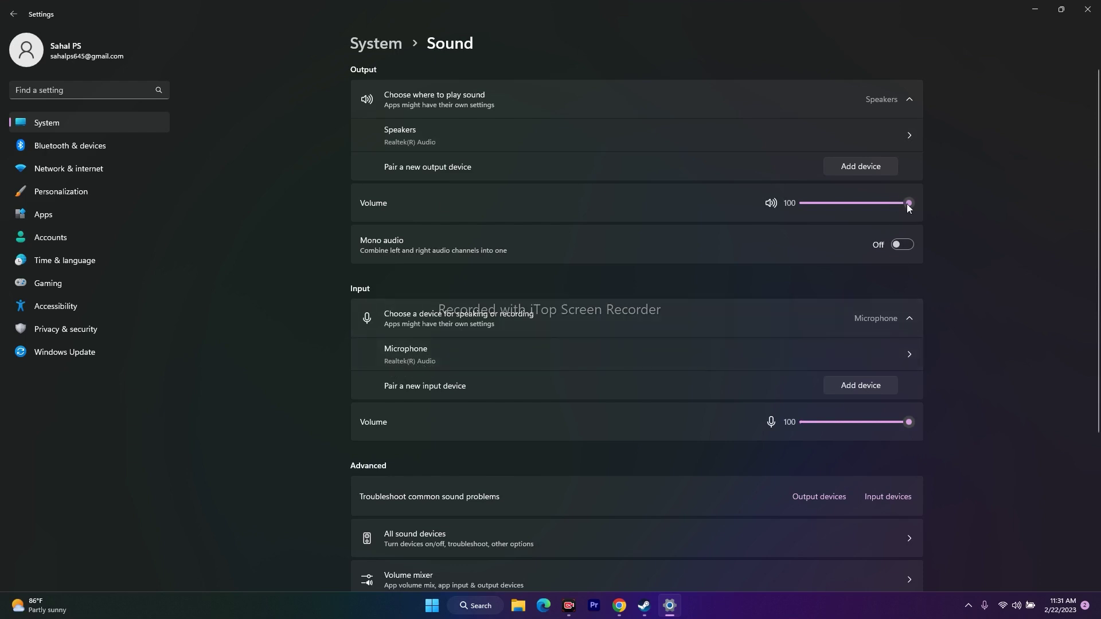
{"action": "mouse_move", "coordinate": [907, 209]}
{"action": "left_mouse_down"}
{"action": "mouse_move", "coordinate": [803, 205]}
{"action": "mouse_move", "coordinate": [921, 209]}
{"action": "left_mouse_up"}
{"action": "left_click", "coordinate": [1088, 10]}
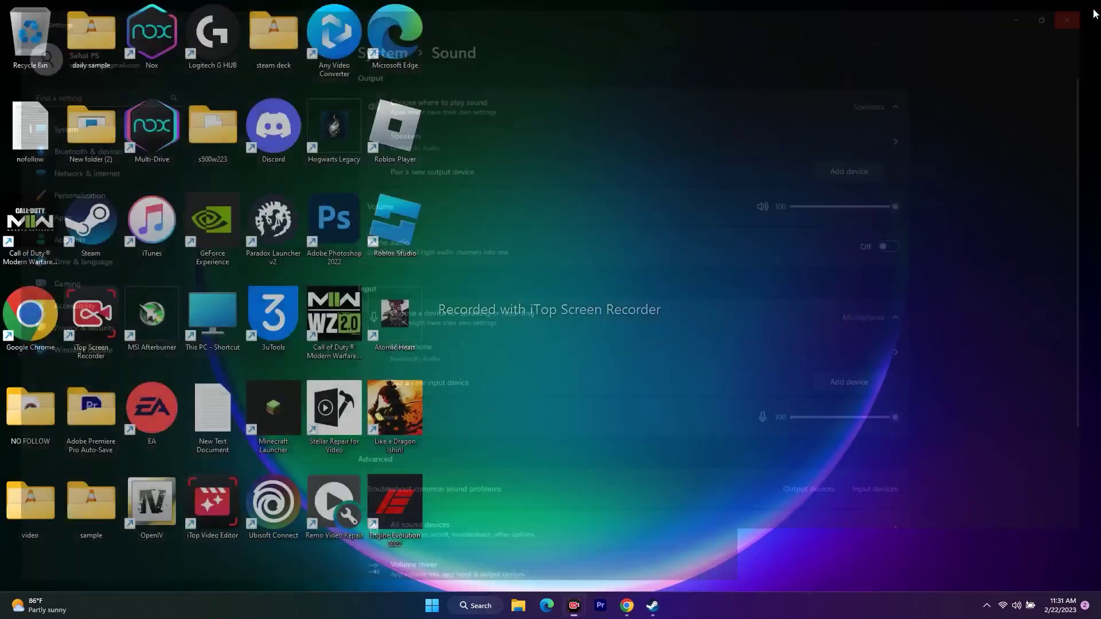
{"action": "left_click", "coordinate": [656, 606]}
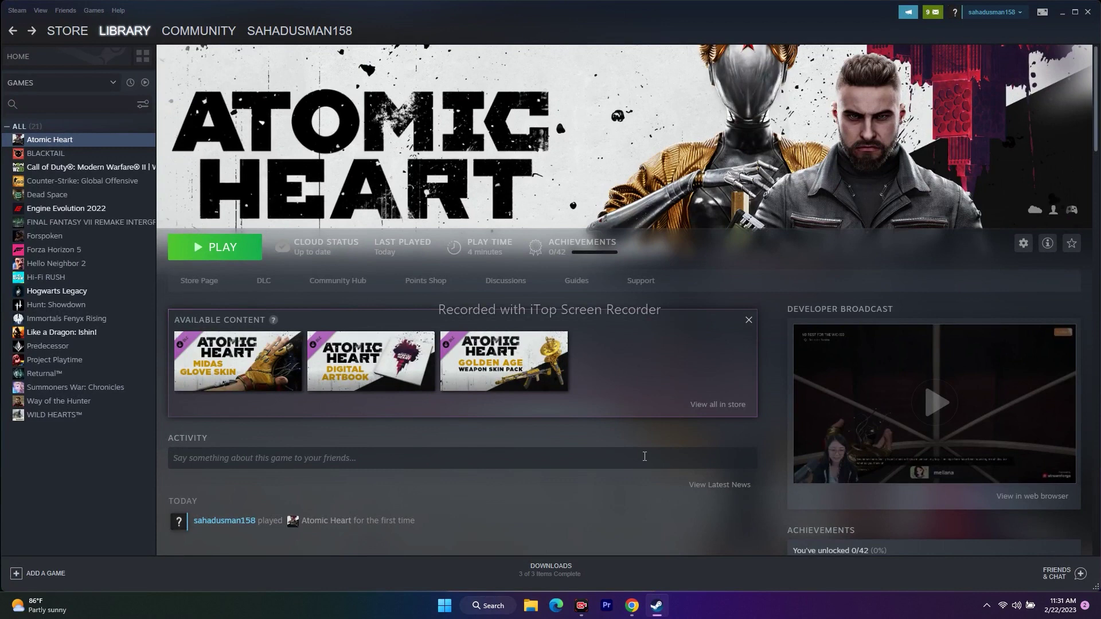
{"action": "left_click", "coordinate": [1062, 11]}
{"action": "left_click", "coordinate": [489, 606]}
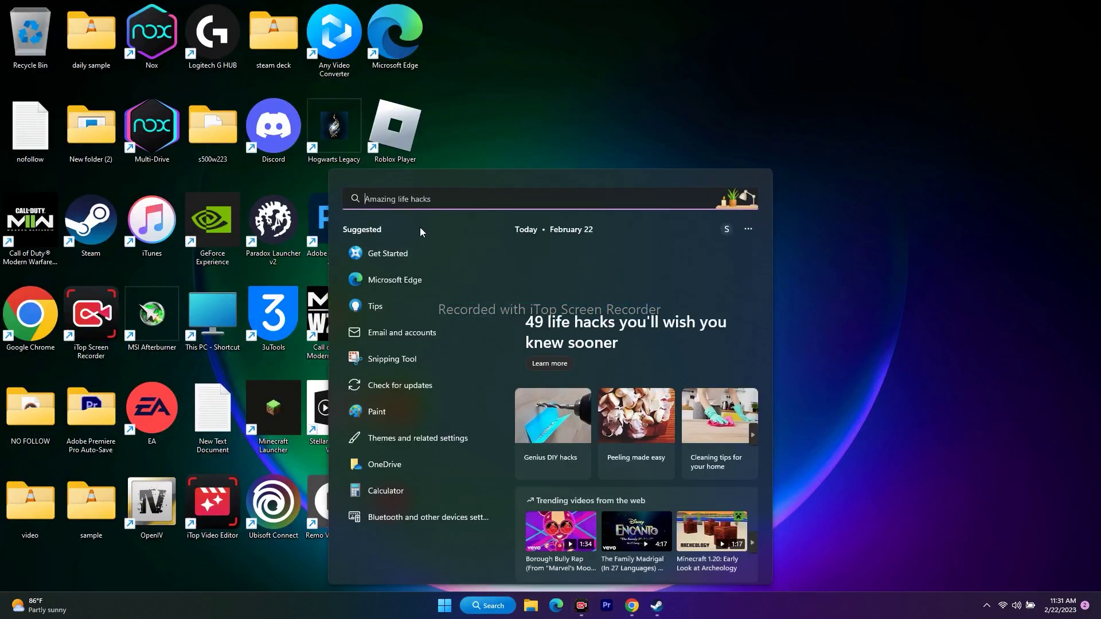
{"action": "type", "text": "sett"}
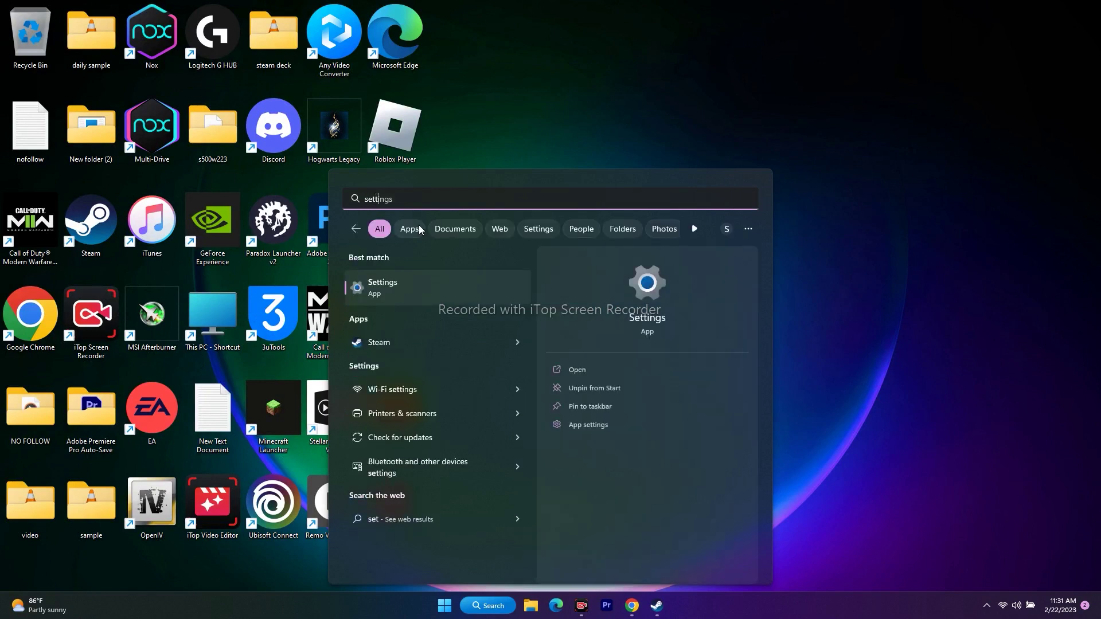
{"action": "type", "text": "ings"}
{"action": "left_click", "coordinate": [422, 287]}
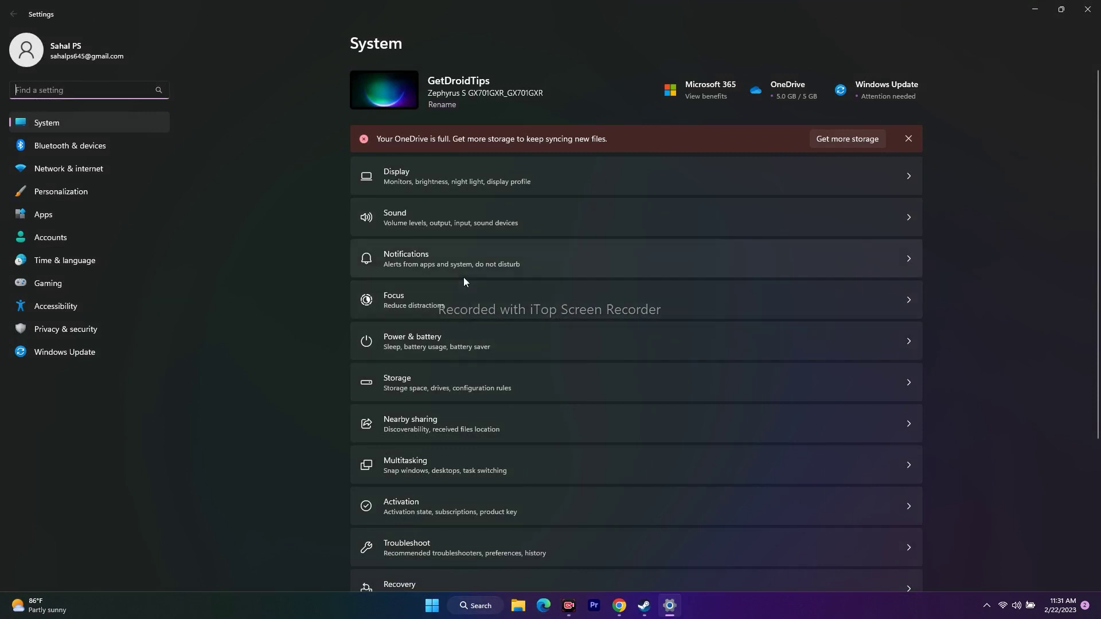
{"action": "left_click", "coordinate": [544, 232]}
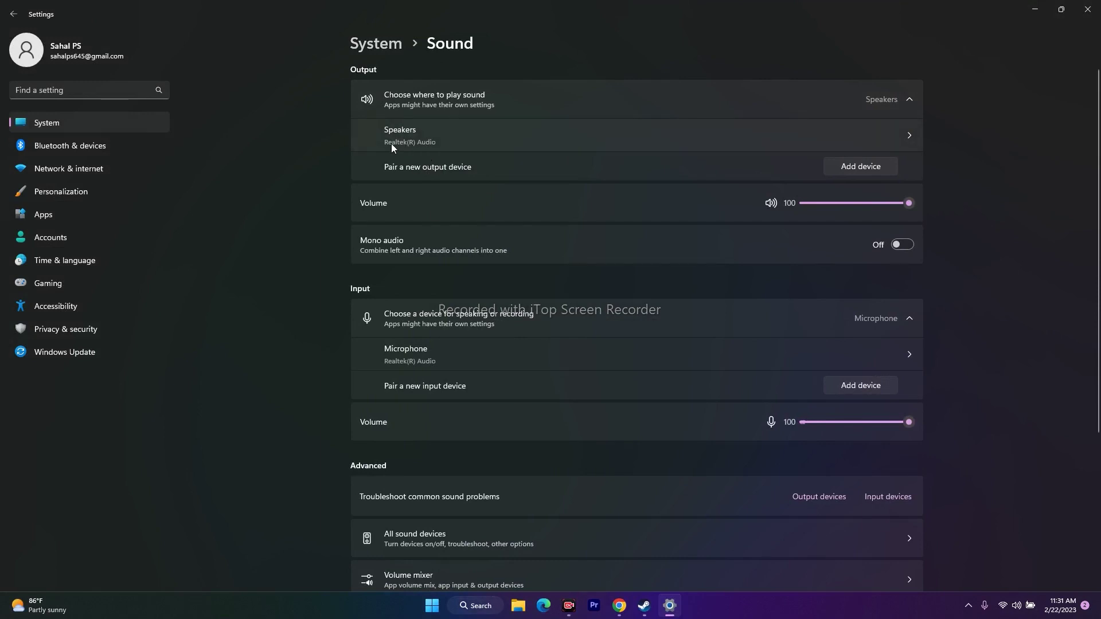
{"action": "left_click", "coordinate": [453, 136]}
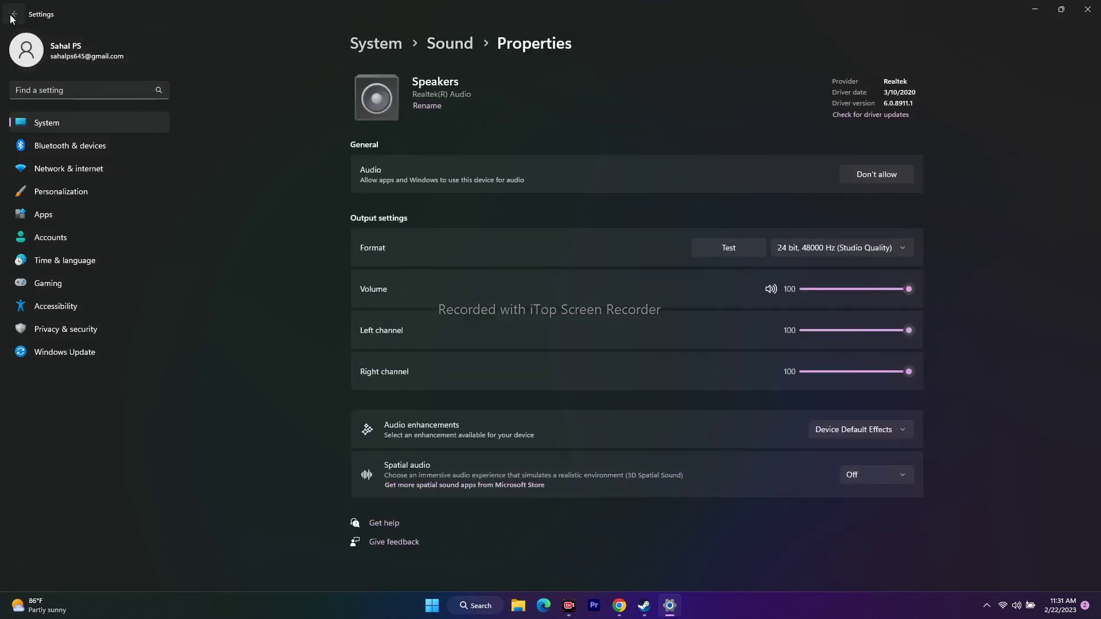
{"action": "left_click", "coordinate": [13, 16]}
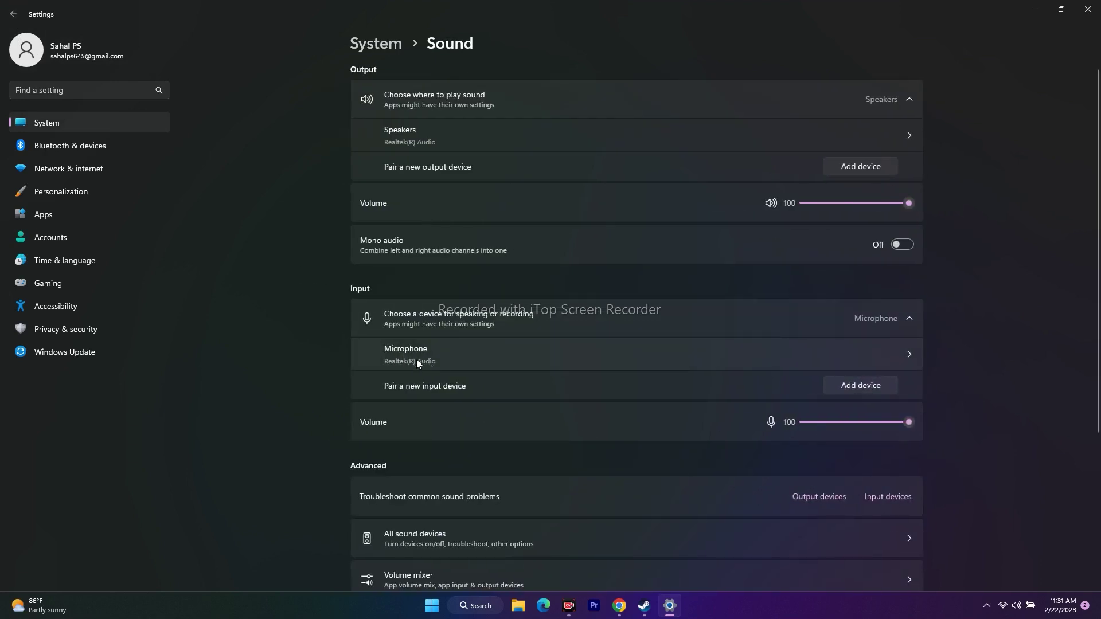
{"action": "left_click", "coordinate": [476, 367]}
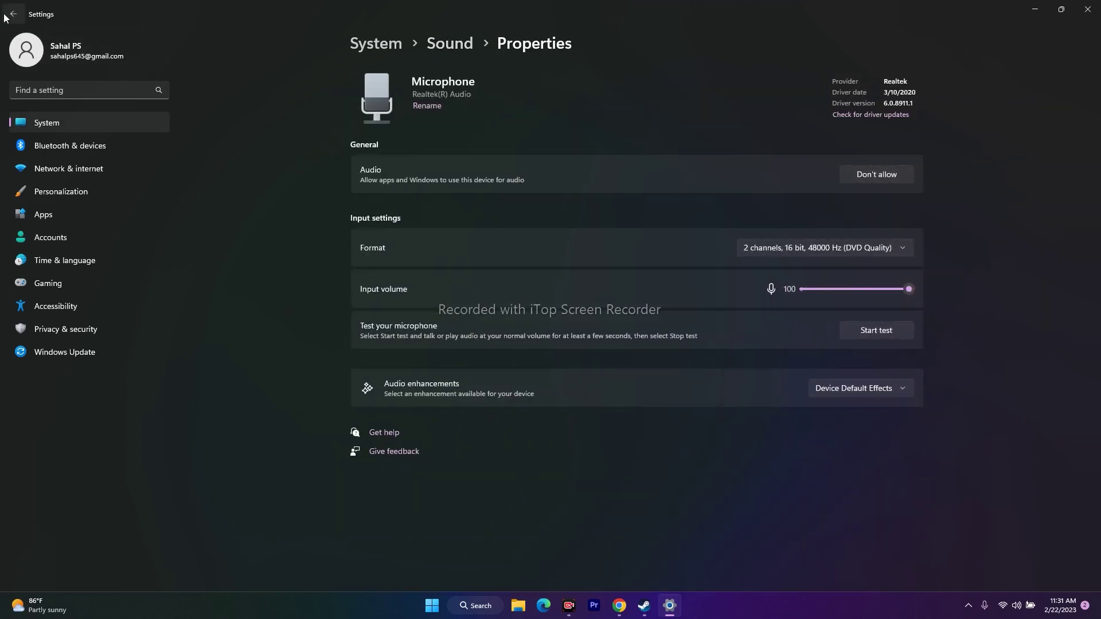
{"action": "left_click", "coordinate": [13, 15]}
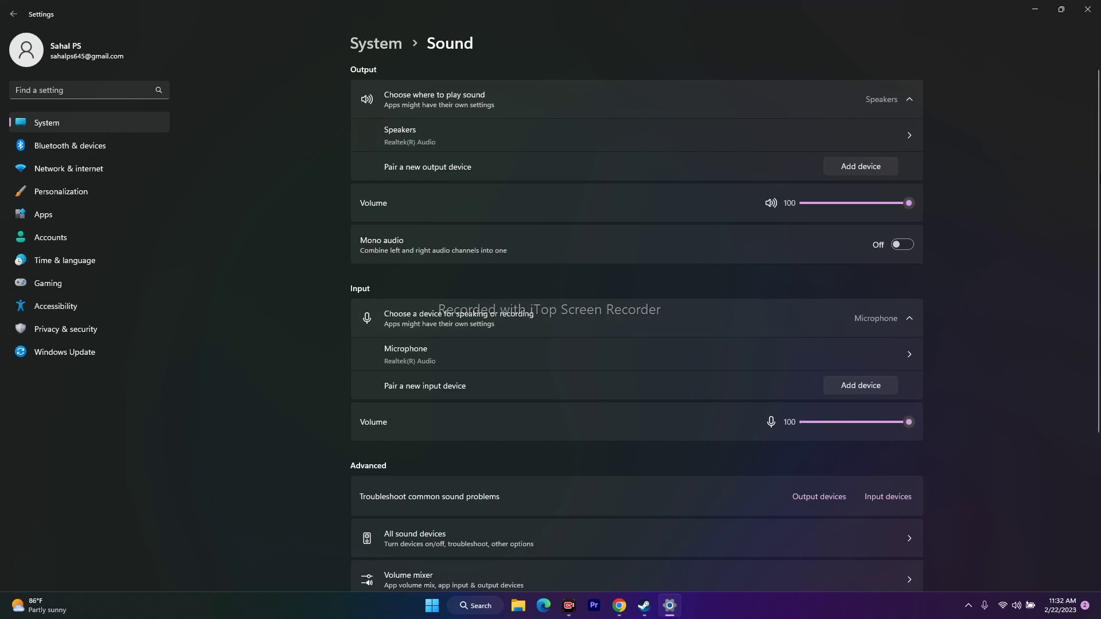
{"action": "left_click", "coordinate": [1087, 9]}
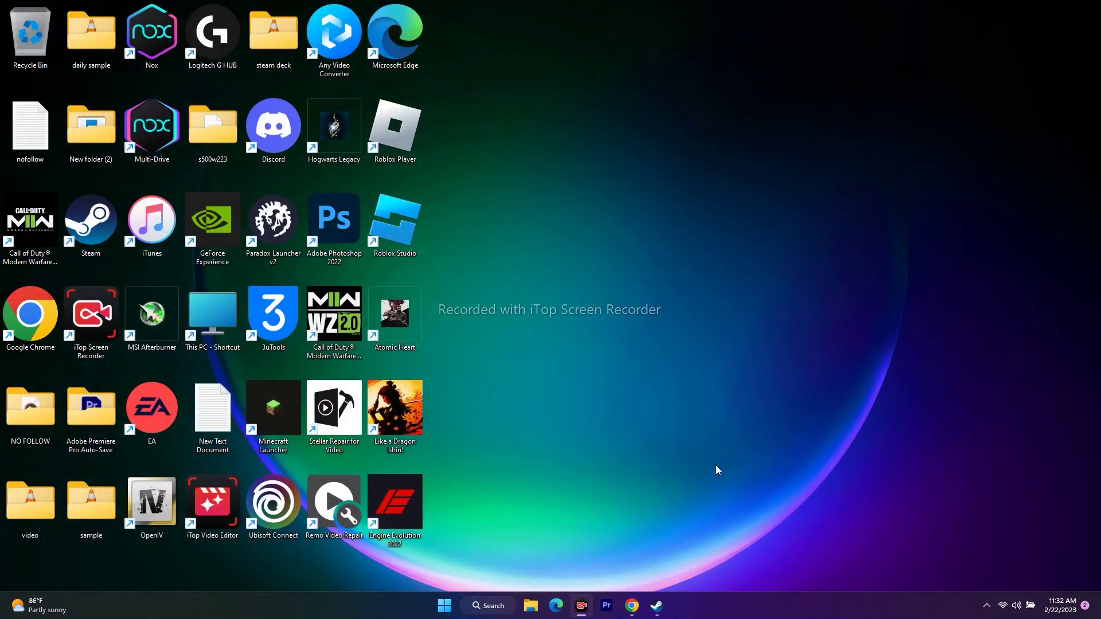
Step: Move Steam out of the way and search Windows for 'contr' so Control Panel appears as the best match
{"action": "left_click", "coordinate": [657, 606]}
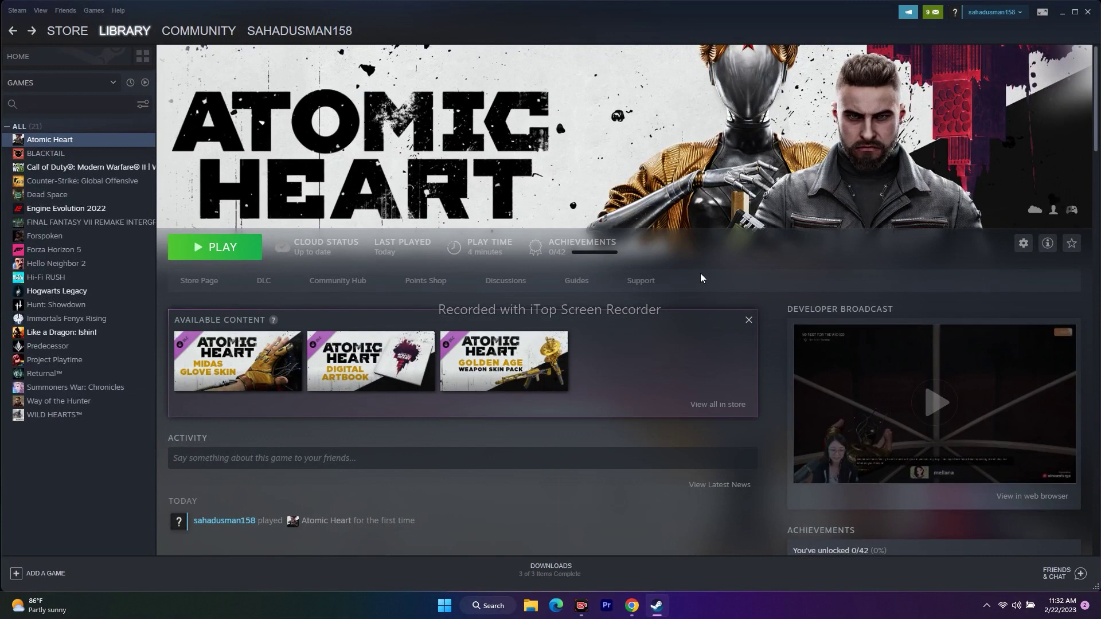
{"action": "left_click", "coordinate": [1062, 13]}
{"action": "left_click", "coordinate": [485, 608]}
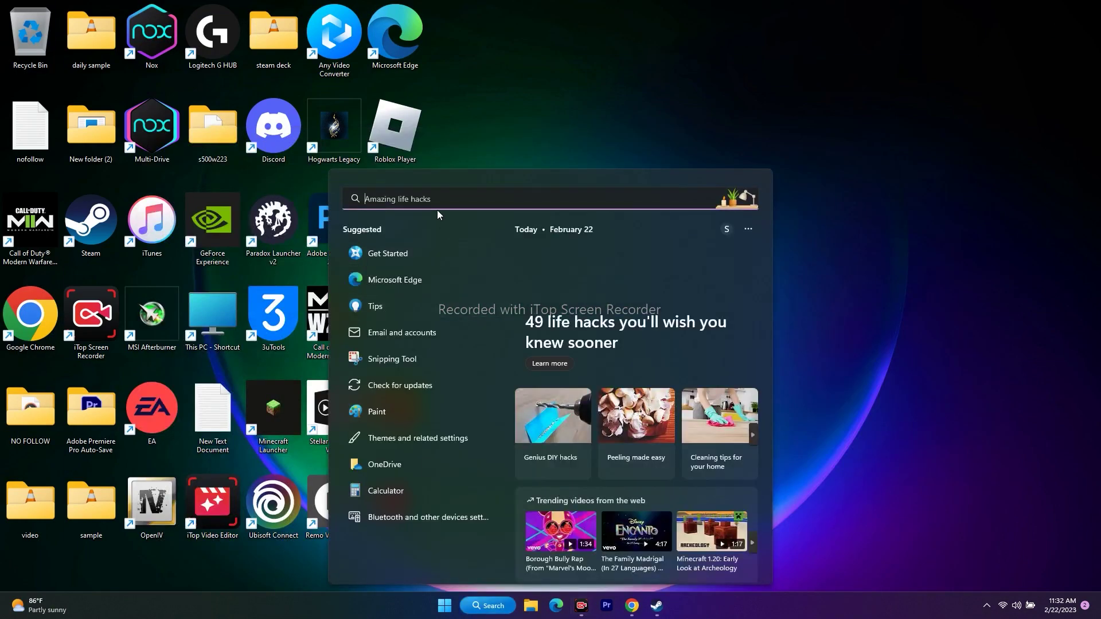
{"action": "type", "text": "contr"}
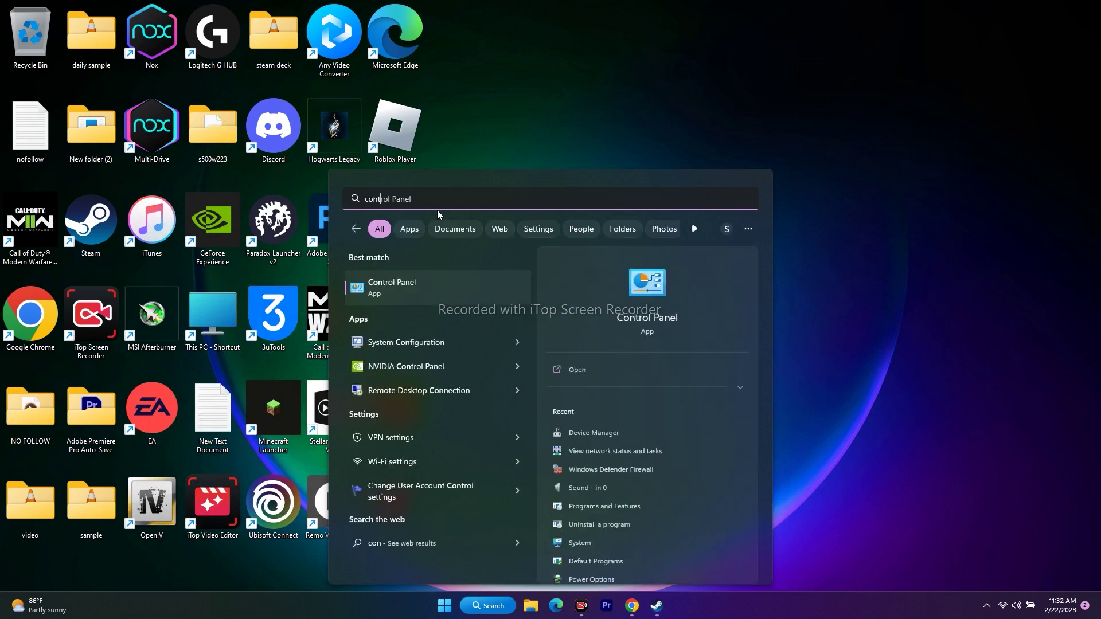
Step: Open Control Panel's Sound dialog under Hardware and Sound and select the Speakers device
{"action": "left_click", "coordinate": [432, 285]}
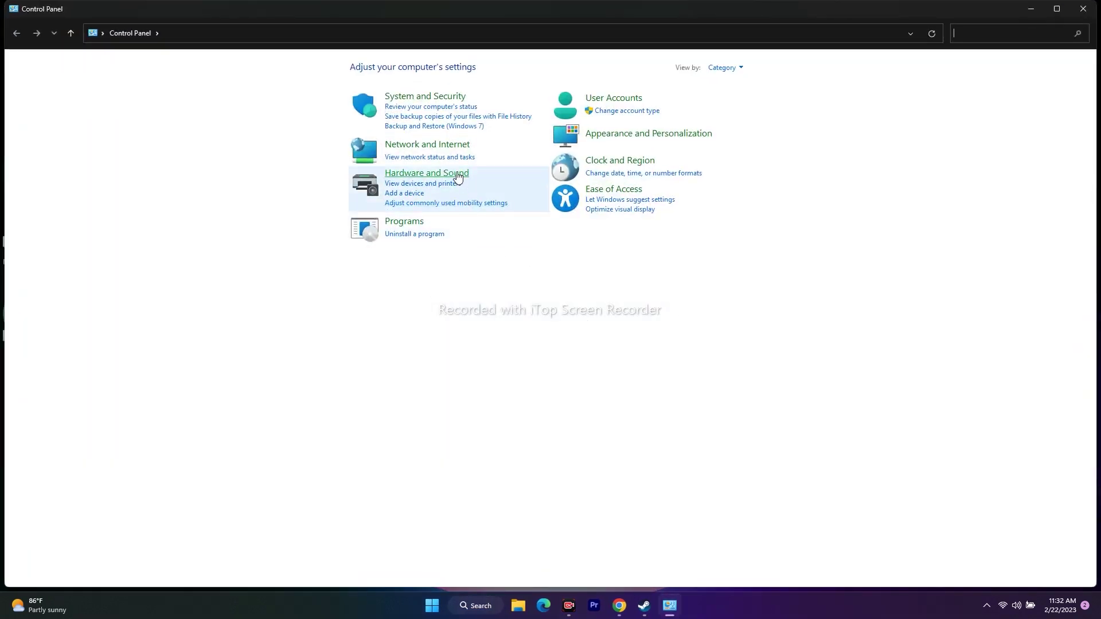
{"action": "left_click", "coordinate": [428, 174]}
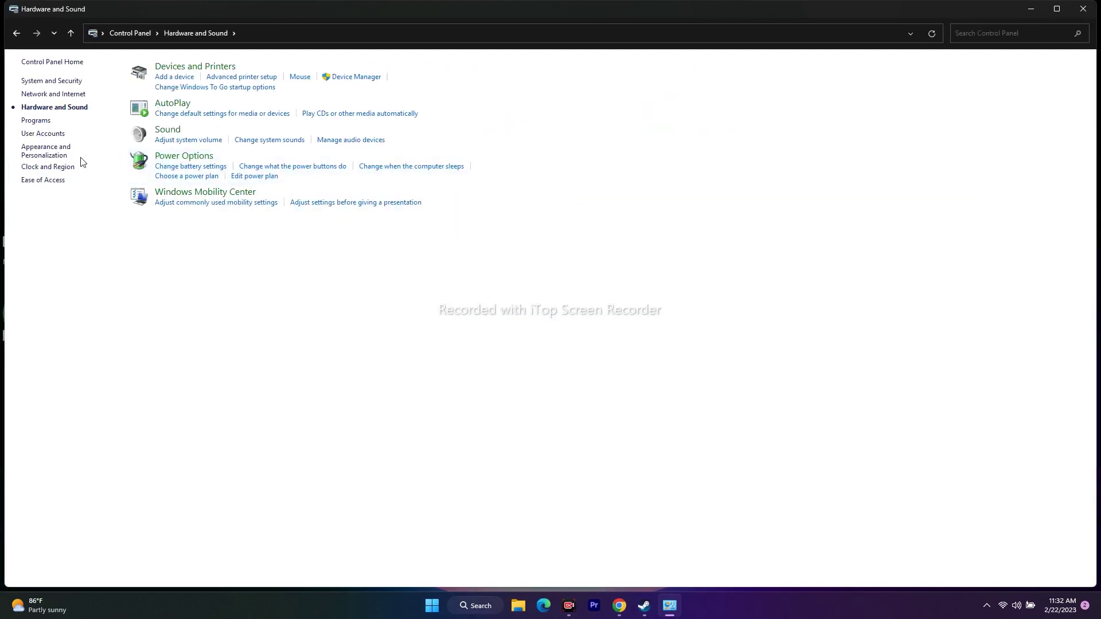
{"action": "left_click", "coordinate": [167, 131]}
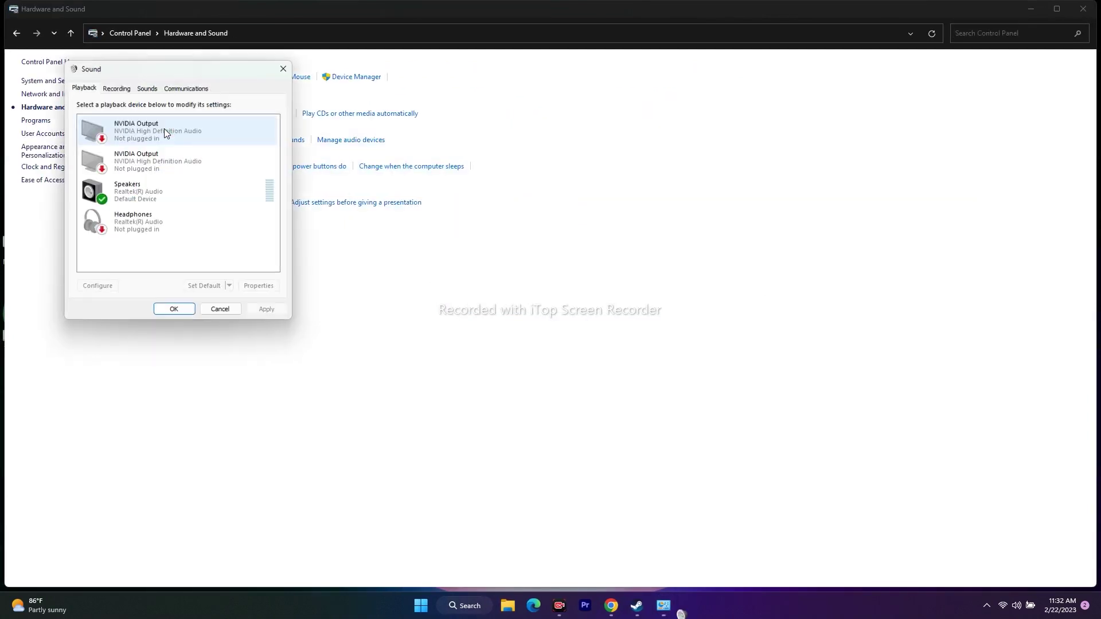
{"action": "left_click", "coordinate": [135, 201]}
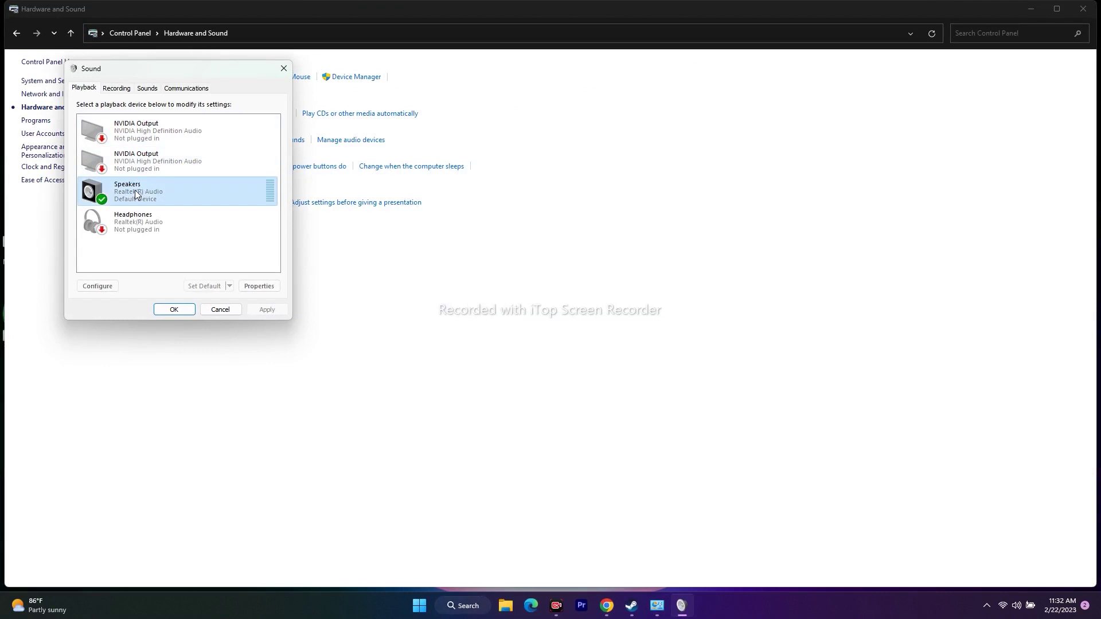
Step: Keep the Speakers default format at 24 bit, 48000 Hz (Studio Quality), then close Sound and Control Panel
{"action": "right_click", "coordinate": [143, 190]}
{"action": "left_click", "coordinate": [178, 282]}
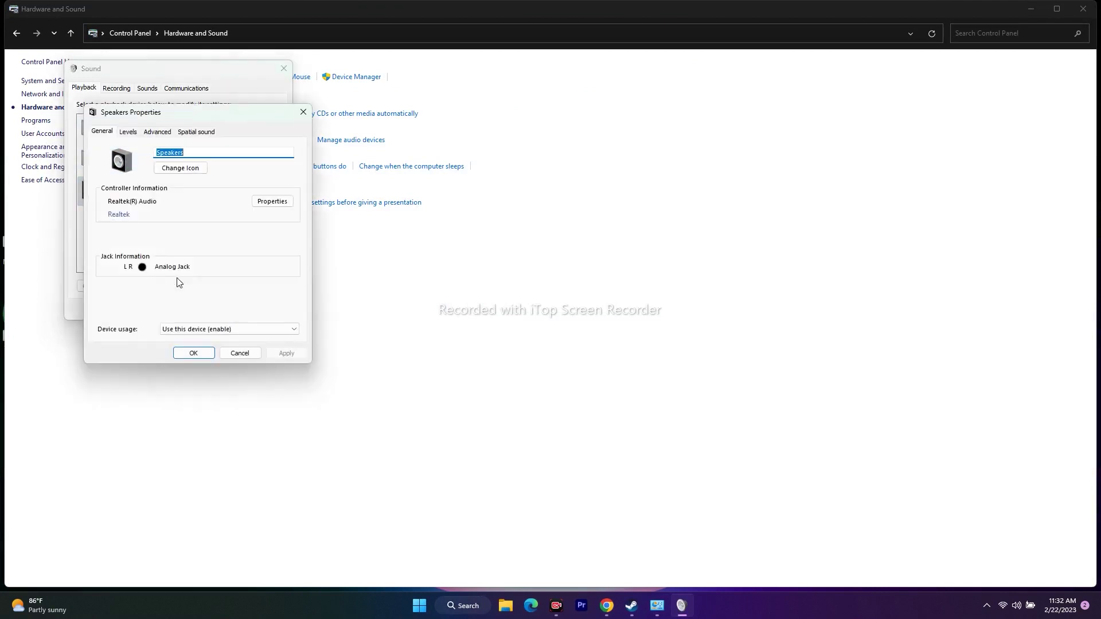
{"action": "left_click", "coordinate": [153, 135]}
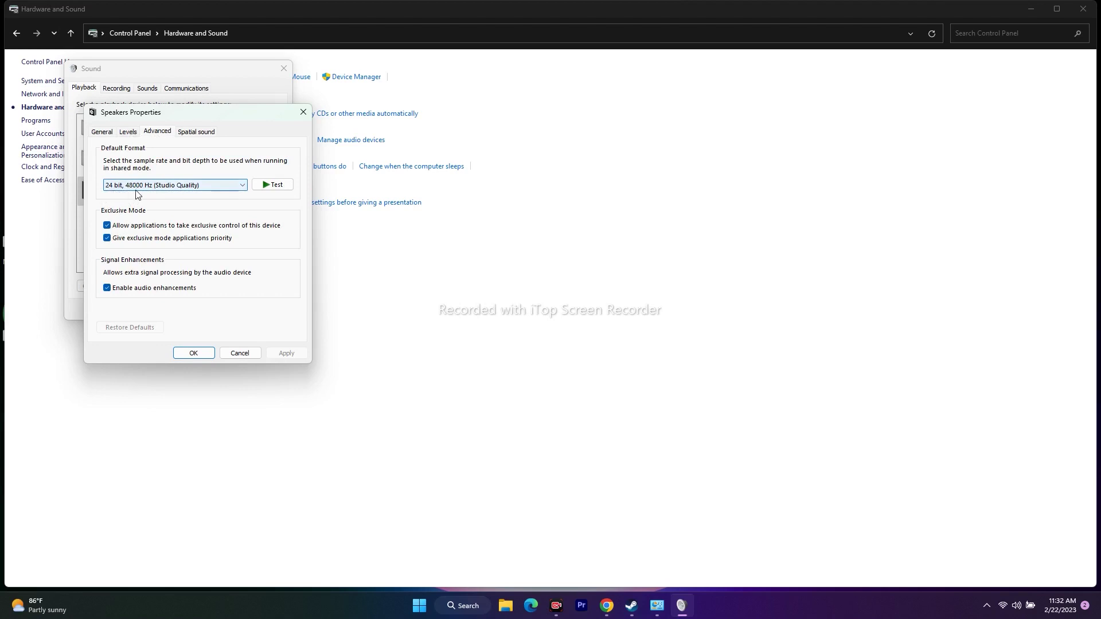
{"action": "left_click", "coordinate": [169, 189]}
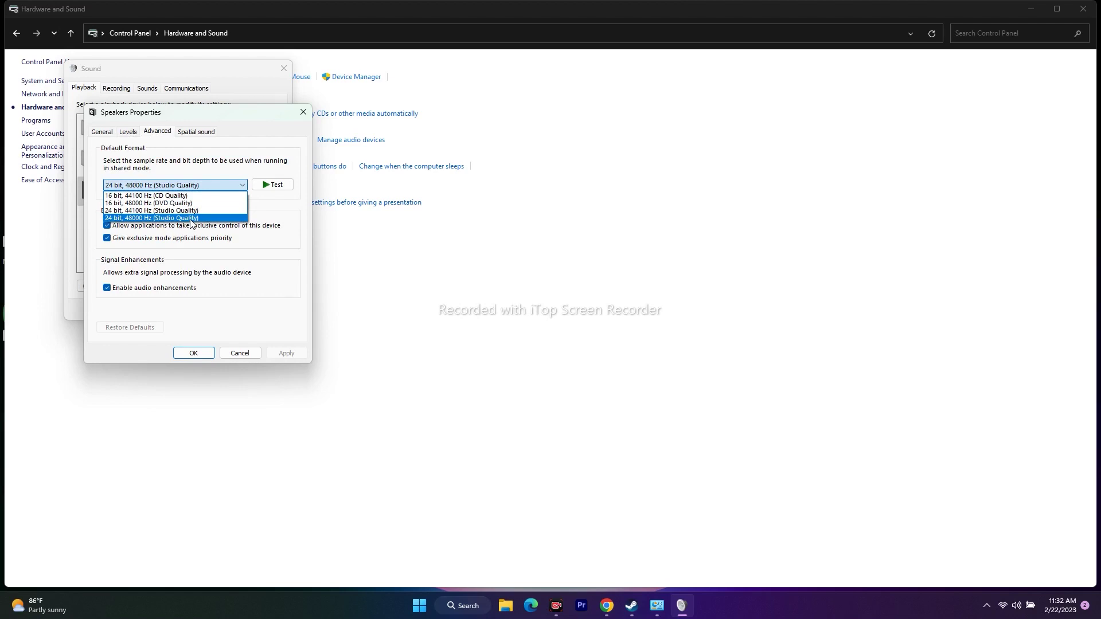
{"action": "left_click", "coordinate": [192, 218]}
{"action": "left_click", "coordinate": [194, 353]}
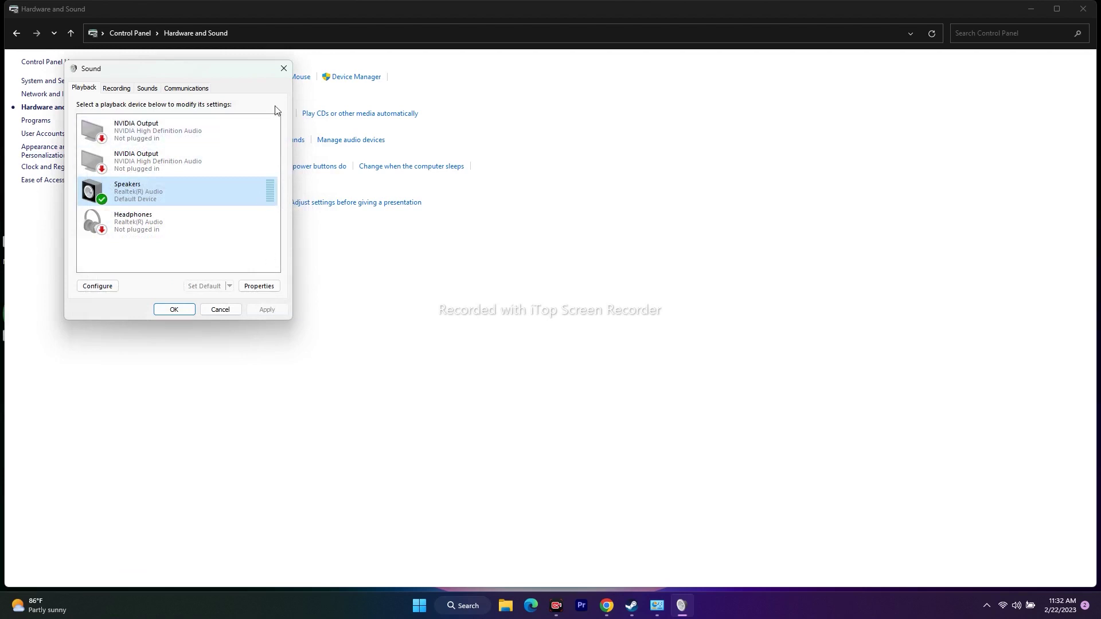
{"action": "left_click", "coordinate": [283, 68]}
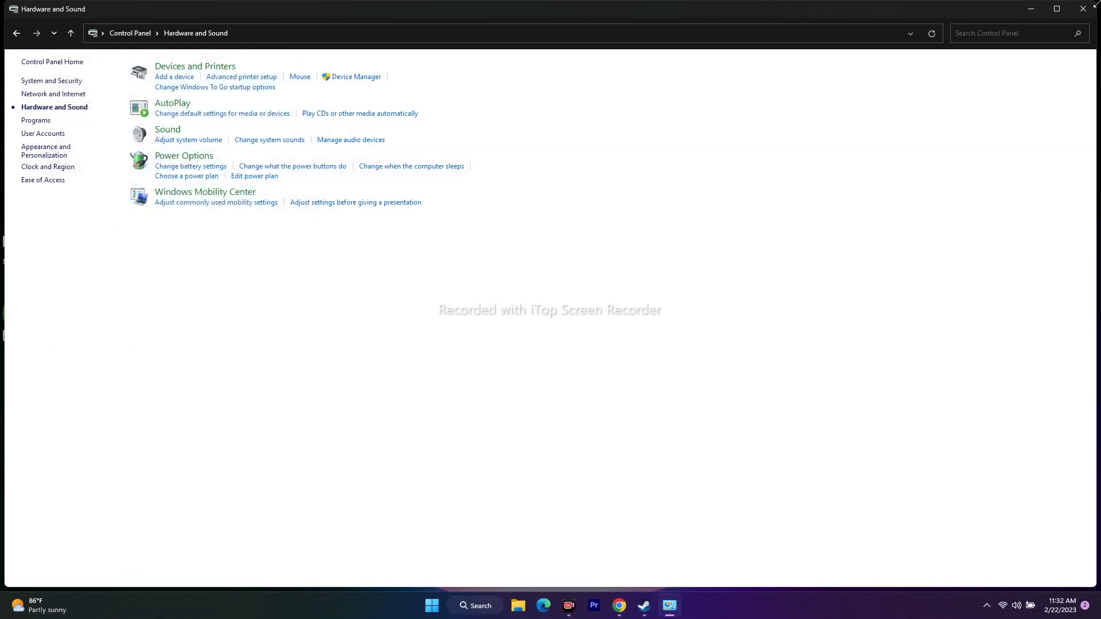
{"action": "left_click", "coordinate": [1095, 4]}
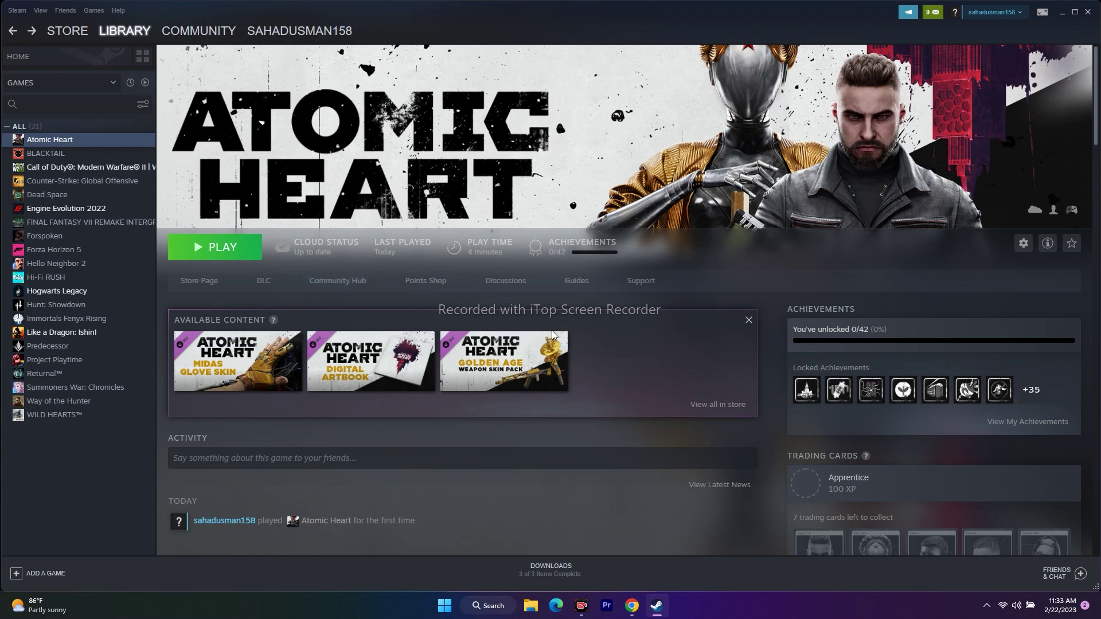
Step: Minimize Steam and reopen Control Panel's Hardware and Sound page by searching 'contr'
{"action": "mouse_move", "coordinate": [557, 391]}
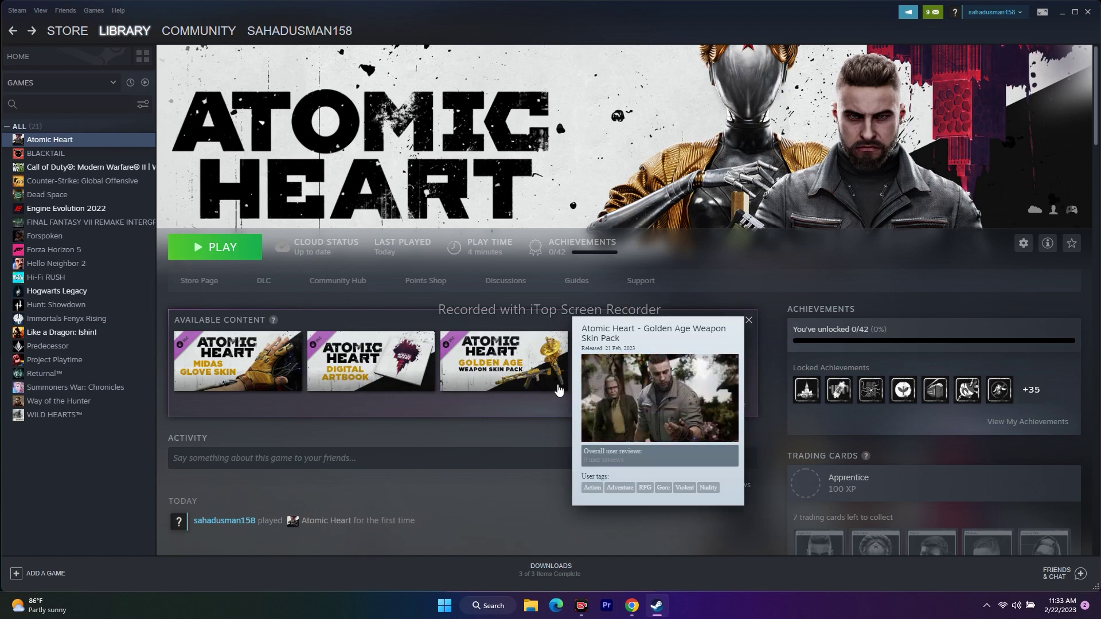
{"action": "left_click", "coordinate": [1061, 12]}
{"action": "left_click", "coordinate": [488, 605]}
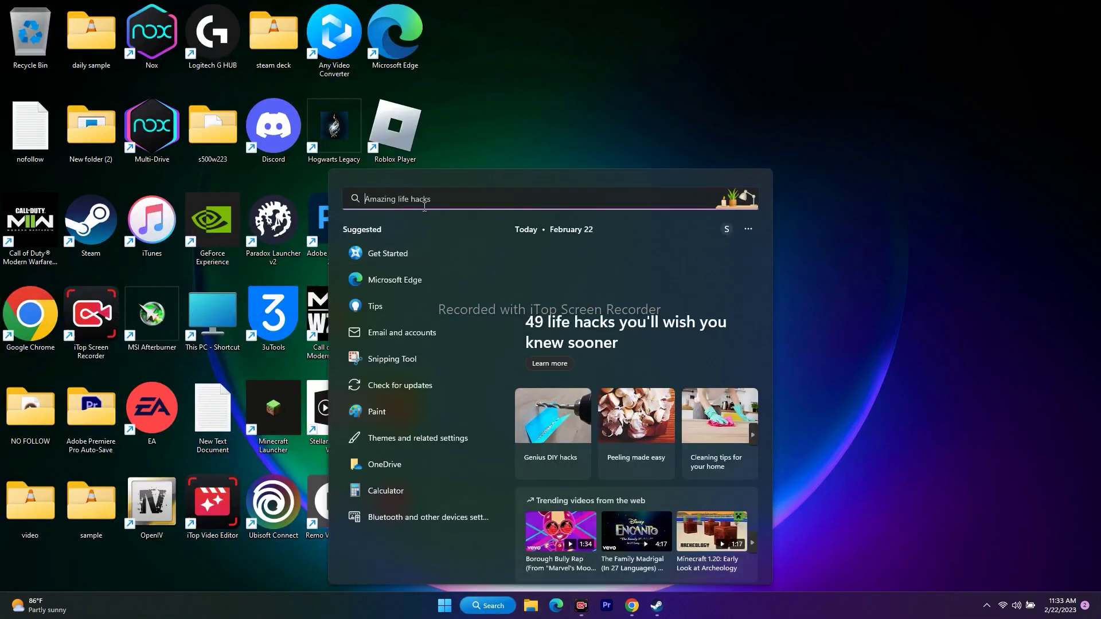
{"action": "type", "text": "control Panel"}
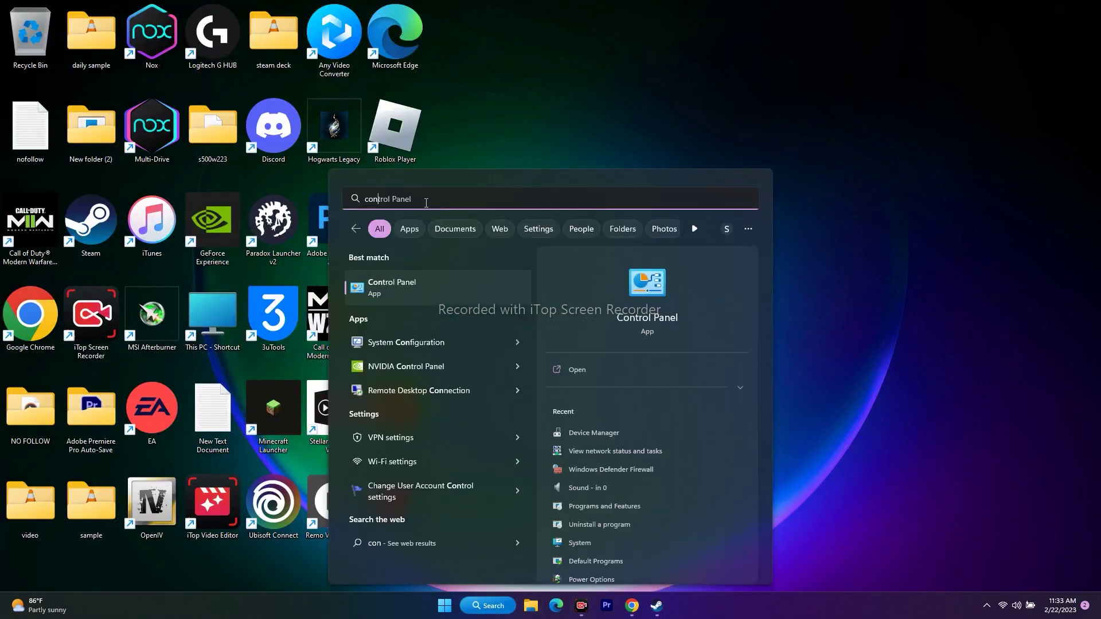
{"action": "left_click", "coordinate": [459, 287]}
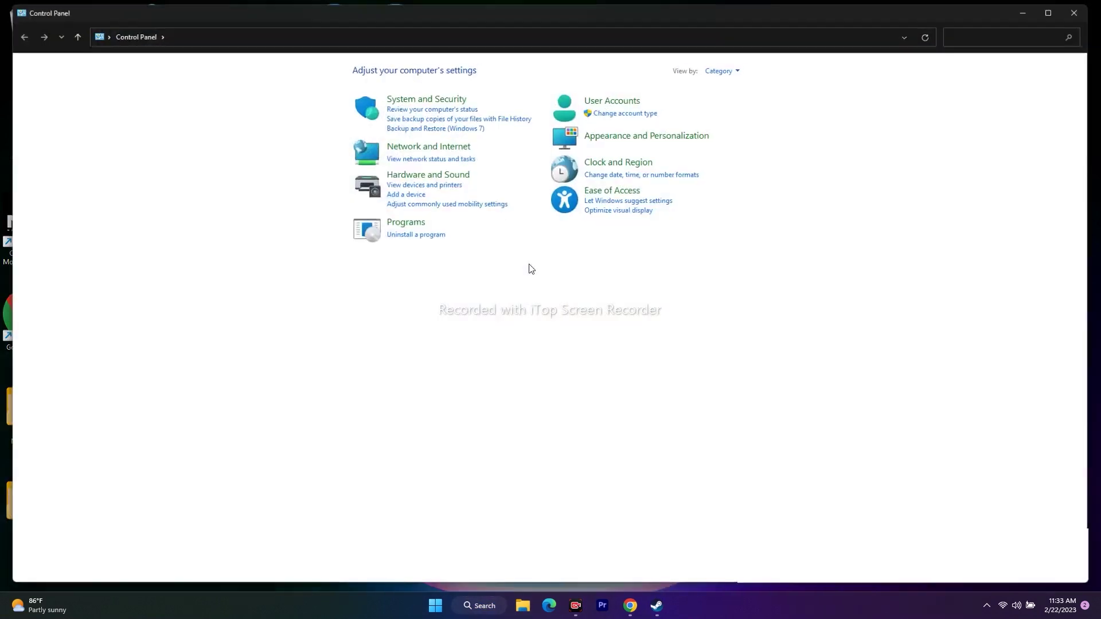
{"action": "left_click", "coordinate": [459, 174]}
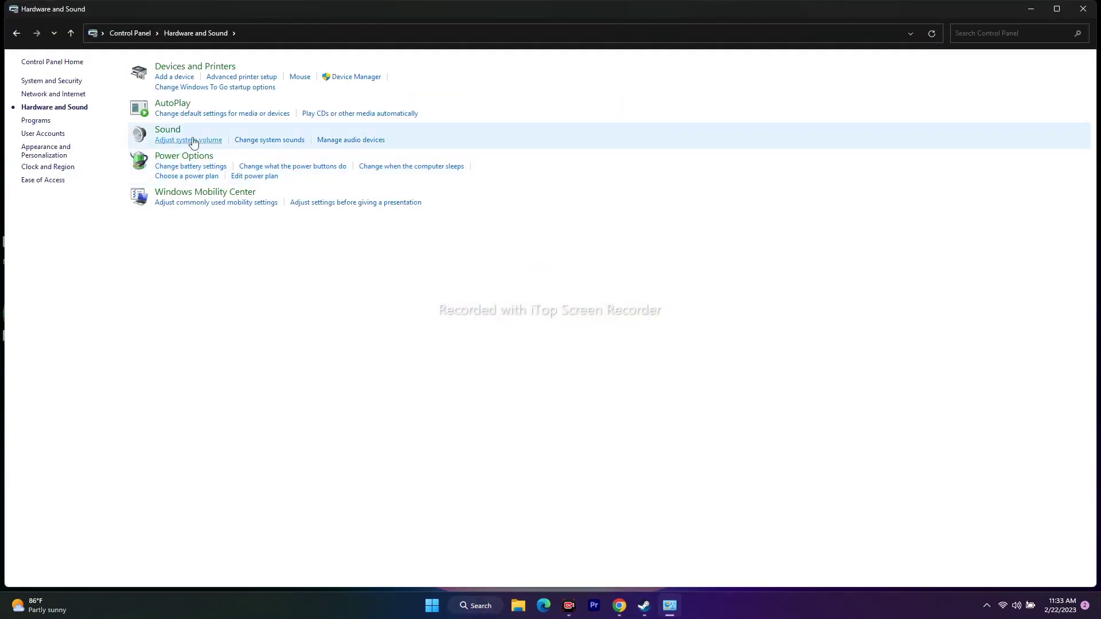
Step: Leave the Speakers spatial sound format set to Off, then close the Speakers properties and Sound dialogs
{"action": "left_click", "coordinate": [171, 132]}
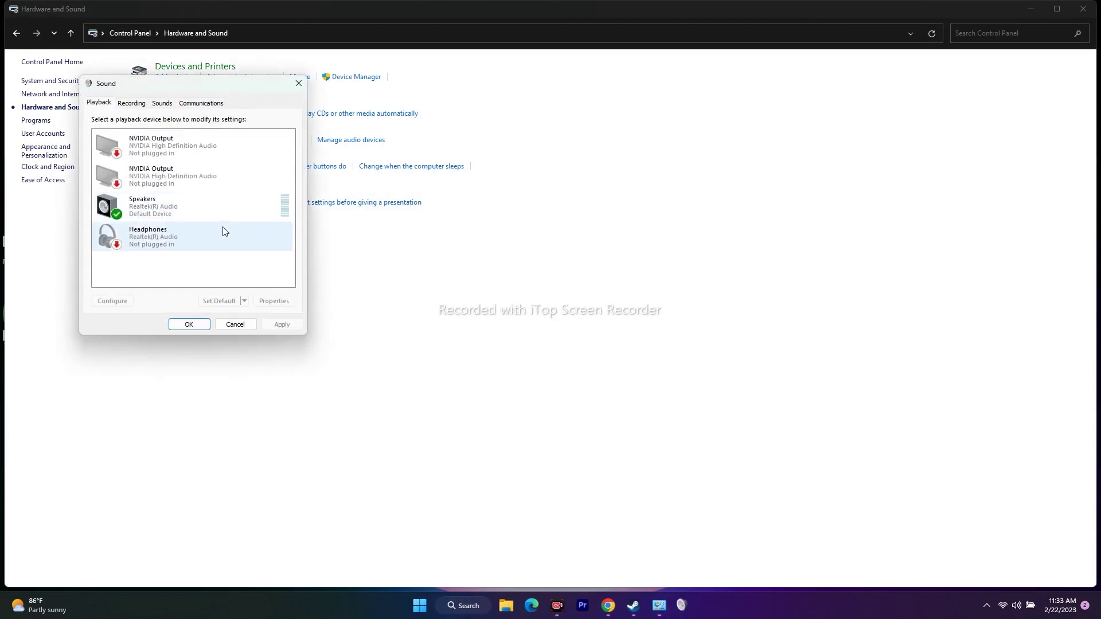
{"action": "right_click", "coordinate": [181, 208]}
{"action": "left_click", "coordinate": [210, 302]}
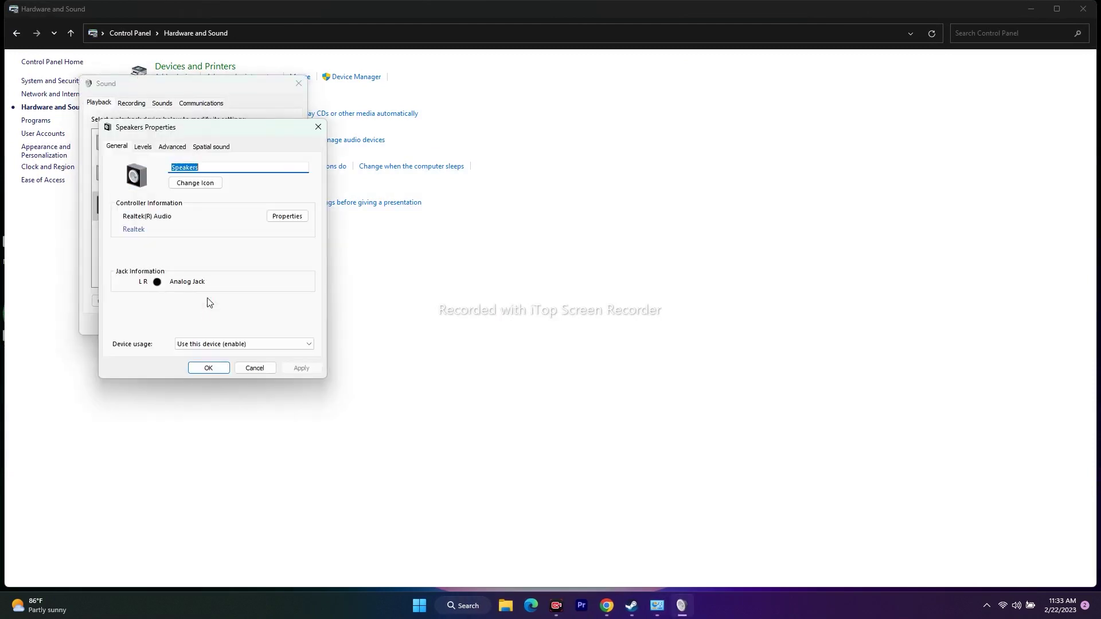
{"action": "left_click", "coordinate": [194, 149]}
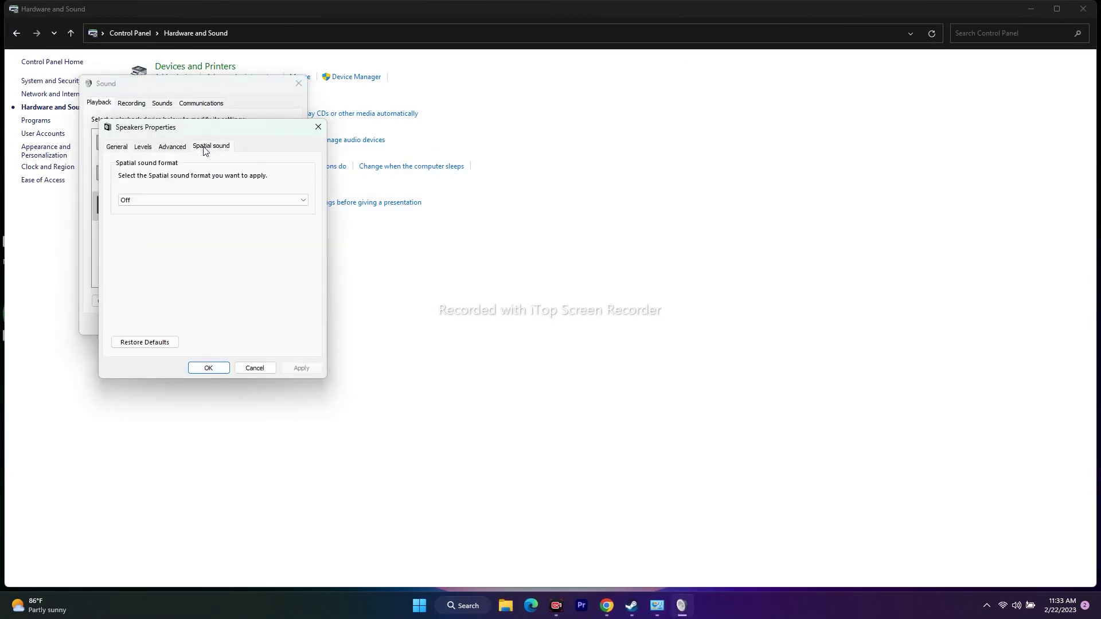
{"action": "left_click", "coordinate": [139, 204]}
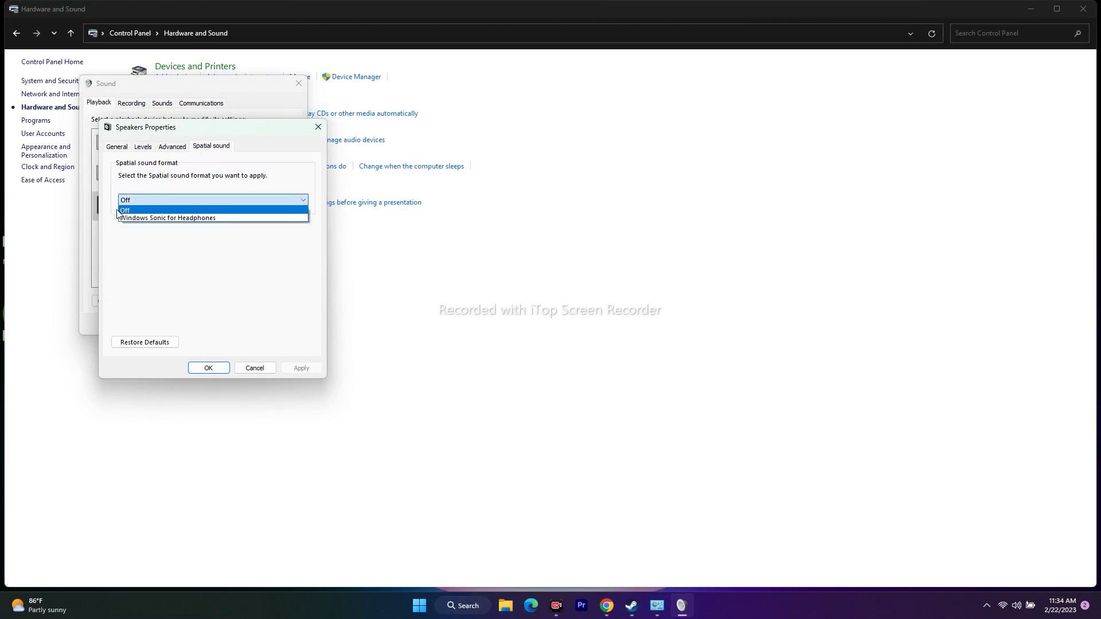
{"action": "left_click", "coordinate": [151, 211]}
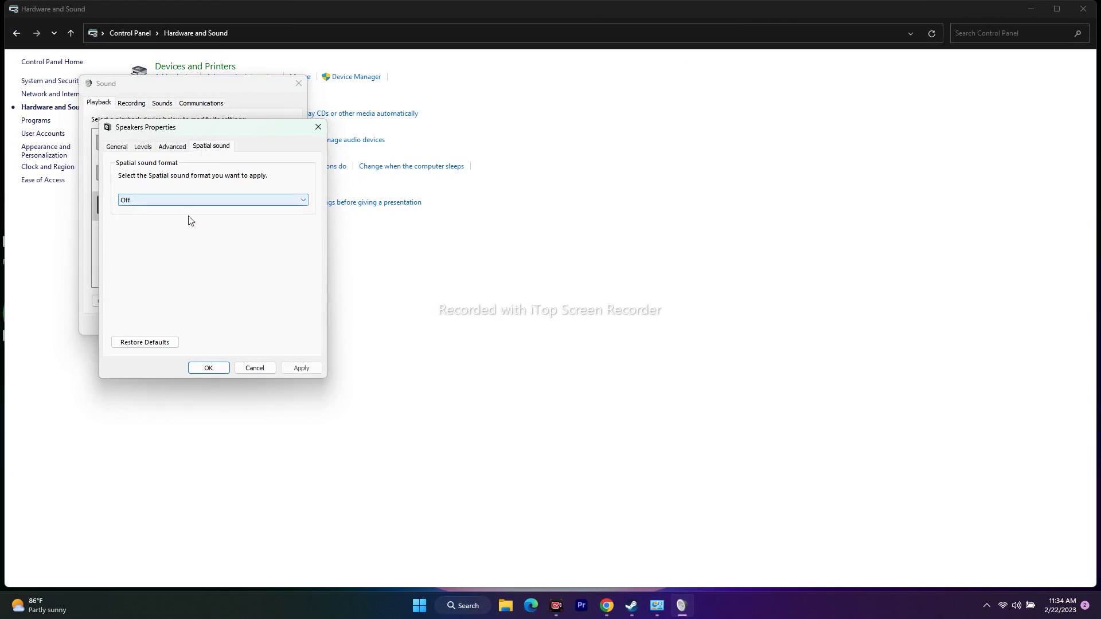
{"action": "left_click", "coordinate": [224, 370]}
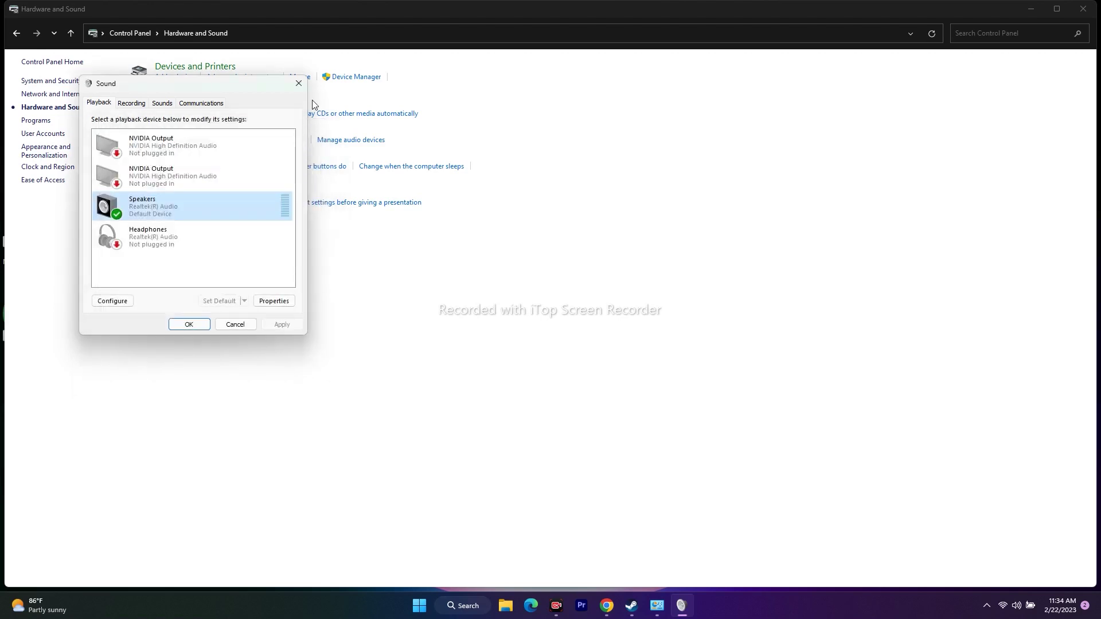
{"action": "left_click", "coordinate": [301, 85]}
Step: Close Control Panel, minimize Steam, and reopen Control Panel's Hardware and Sound page through search
{"action": "left_click", "coordinate": [1093, 15]}
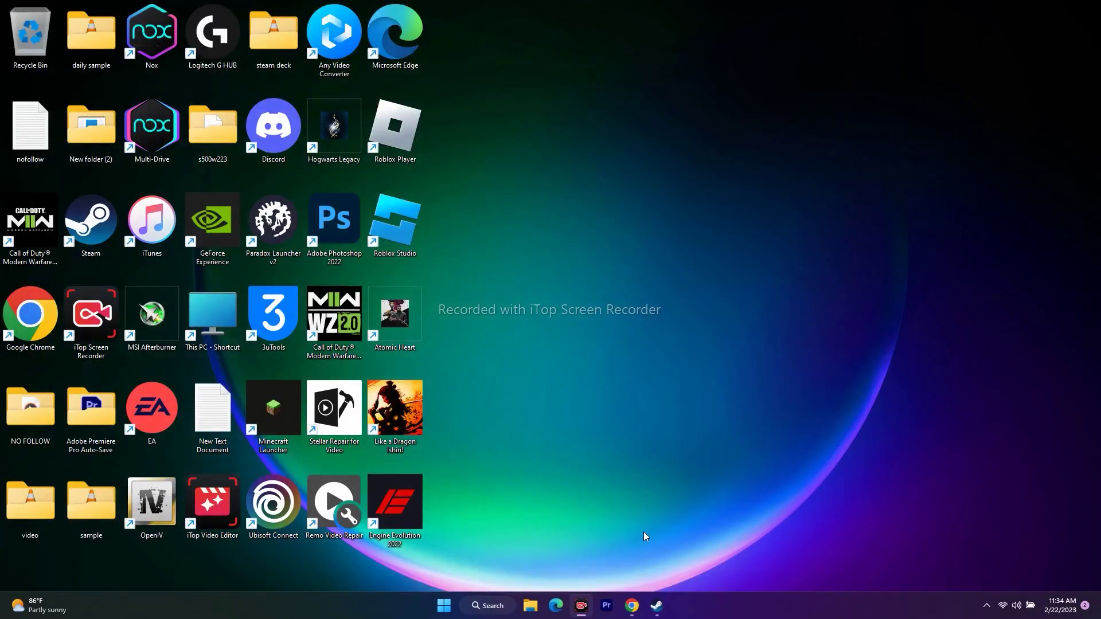
{"action": "left_click", "coordinate": [657, 605]}
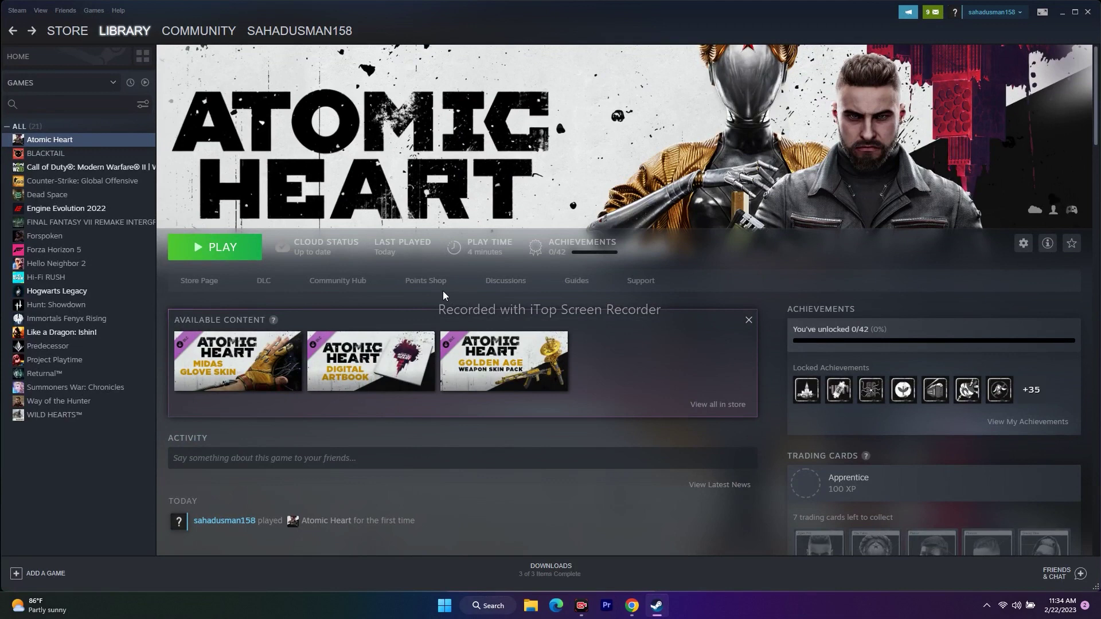
{"action": "left_click", "coordinate": [1062, 12]}
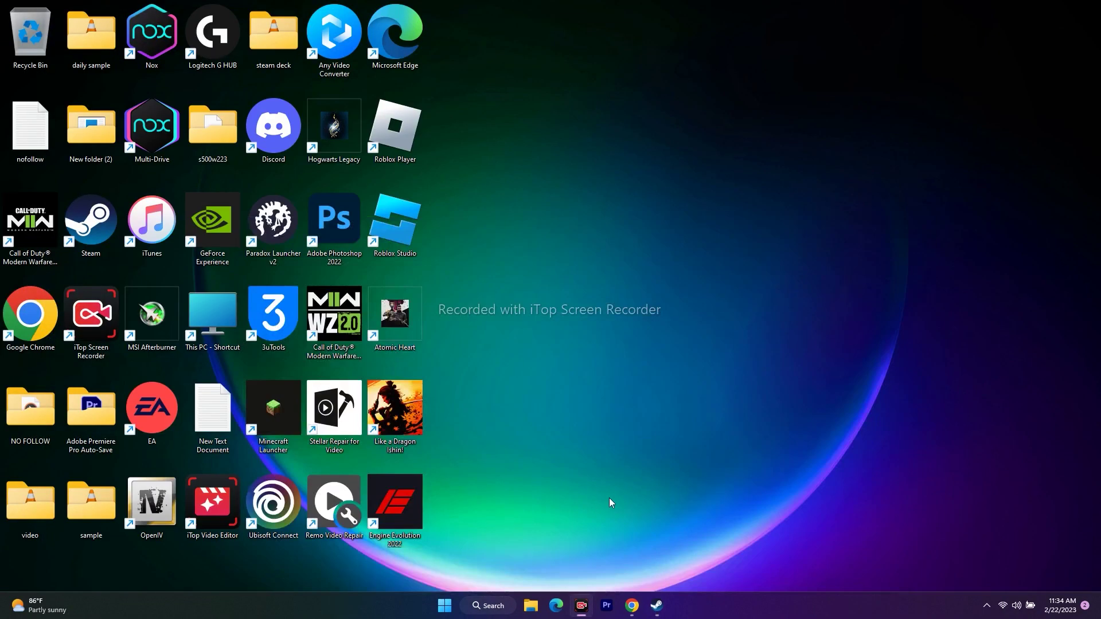
{"action": "left_click", "coordinate": [492, 606]}
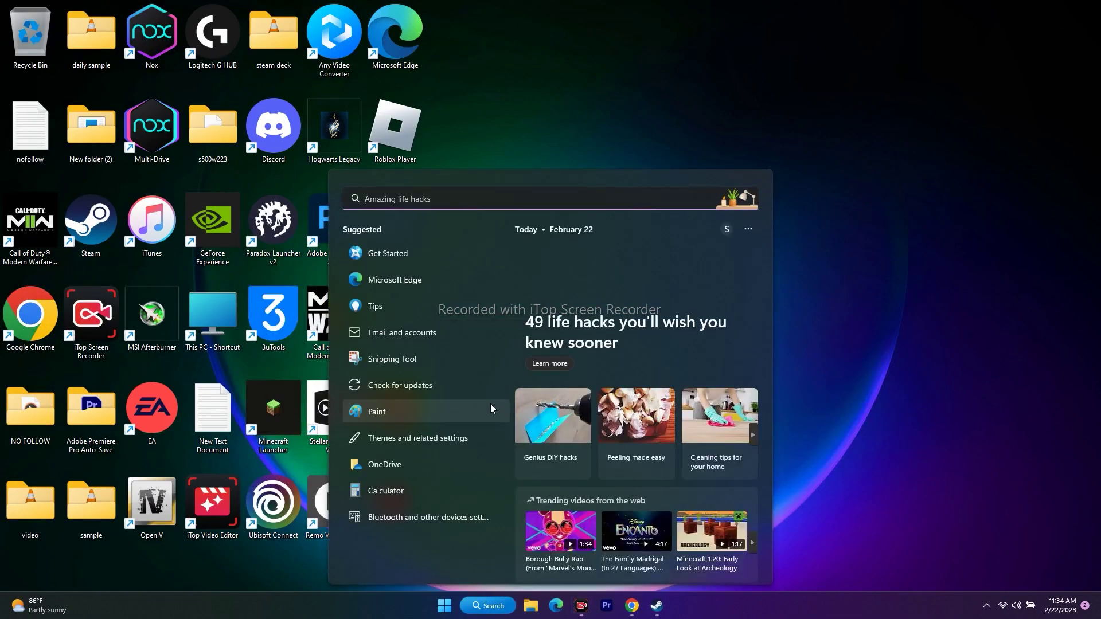
{"action": "type", "text": "contr"}
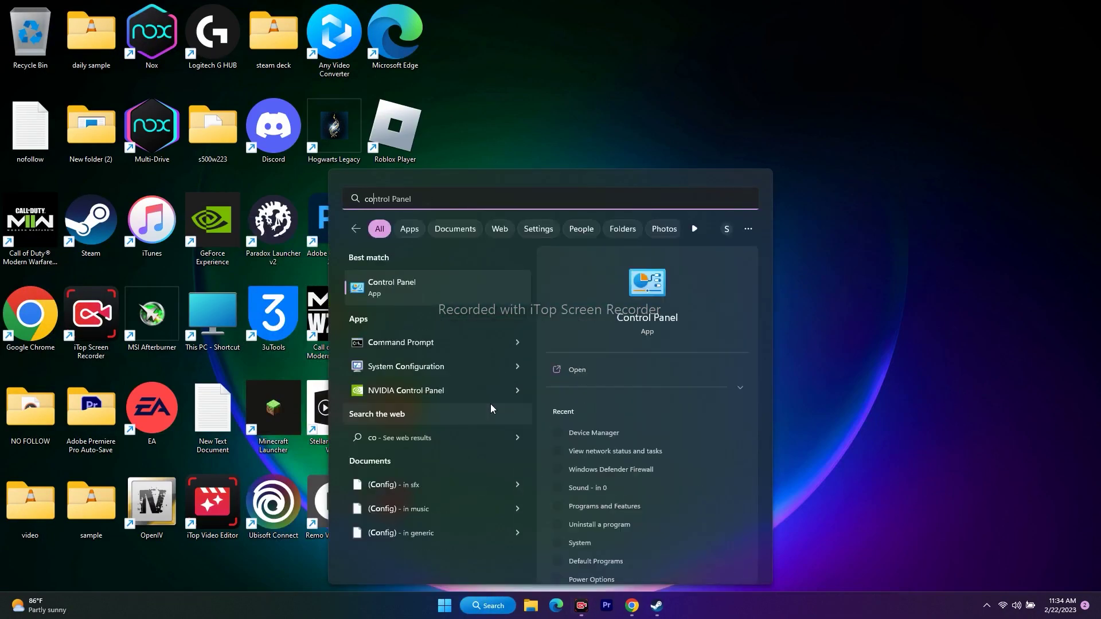
{"action": "left_click", "coordinate": [477, 297]}
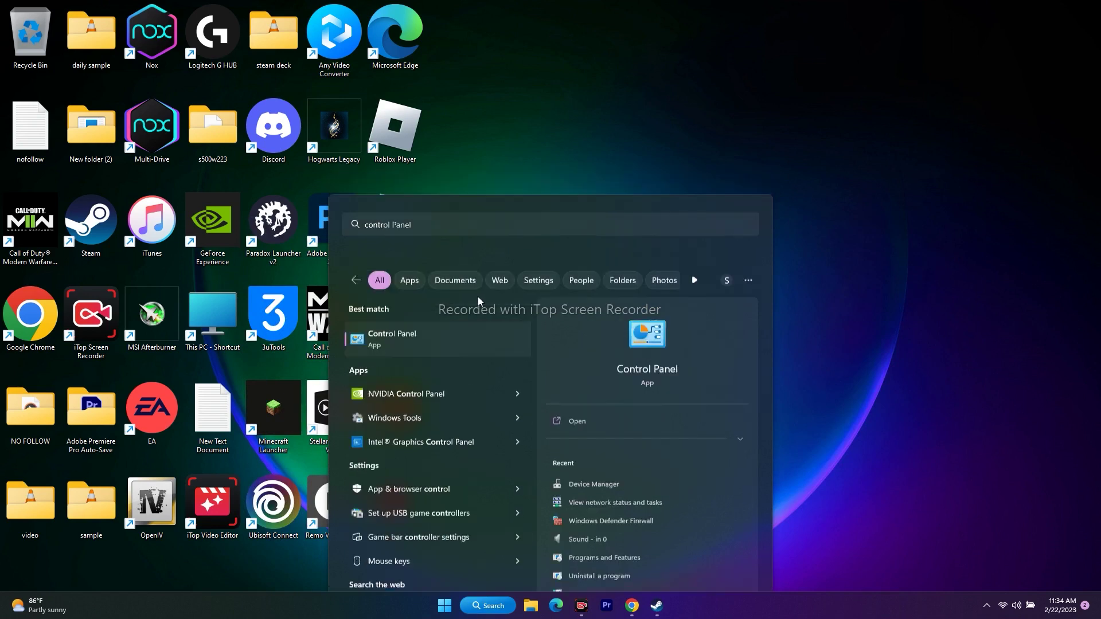
{"action": "left_click", "coordinate": [427, 174]}
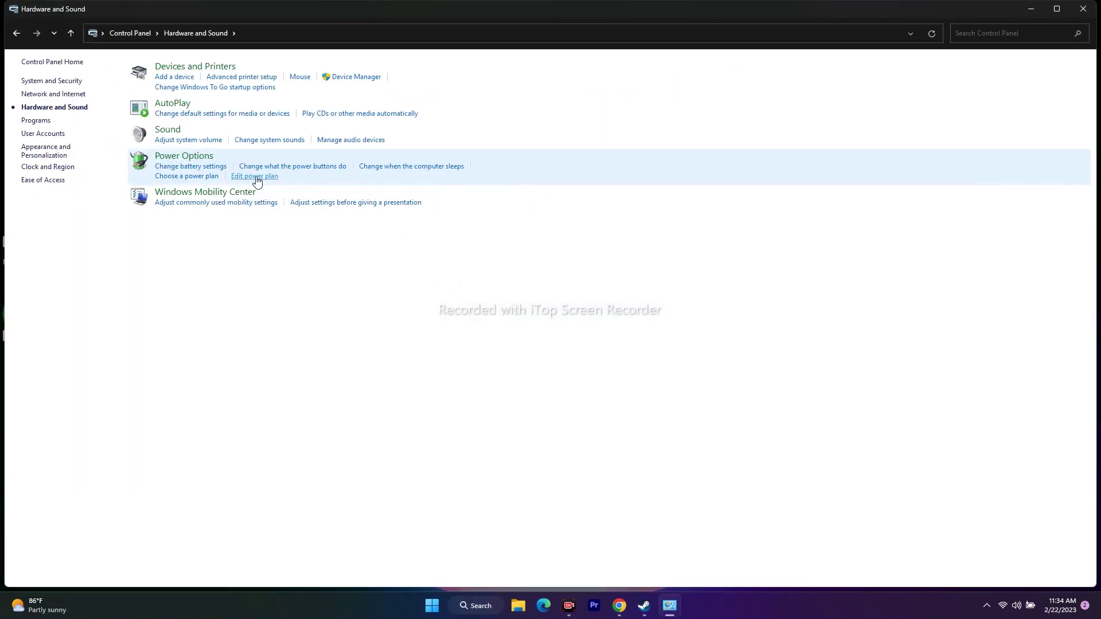
Step: Review the Realtek Speakers default playback device options, then close Control Panel and the Sound dialog
{"action": "left_click", "coordinate": [175, 132]}
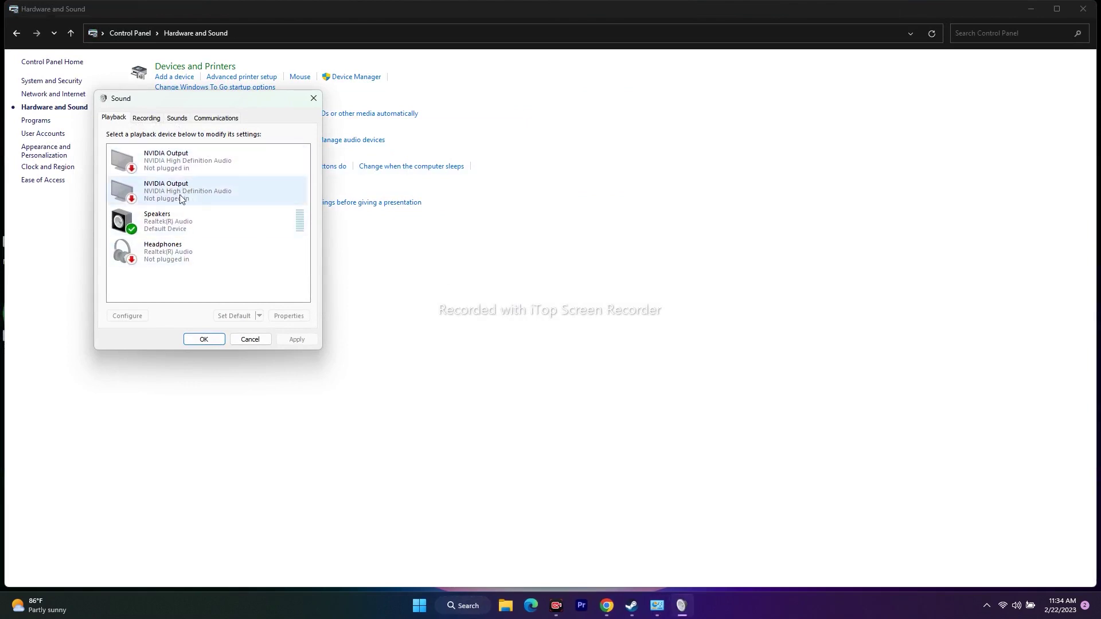
{"action": "right_click", "coordinate": [179, 223]}
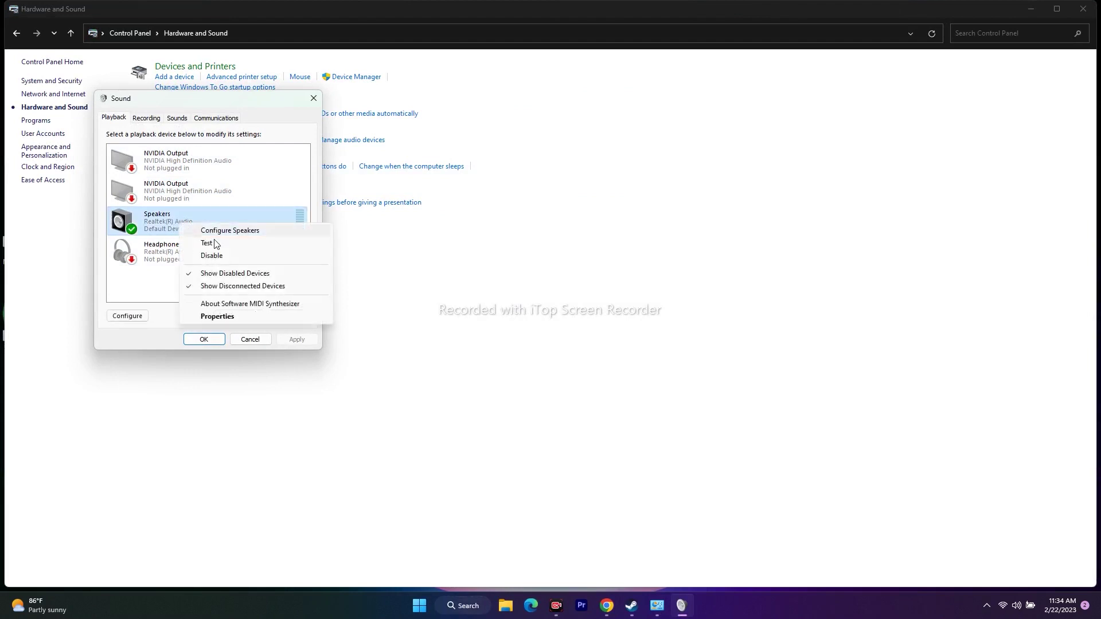
{"action": "left_click", "coordinate": [484, 283]}
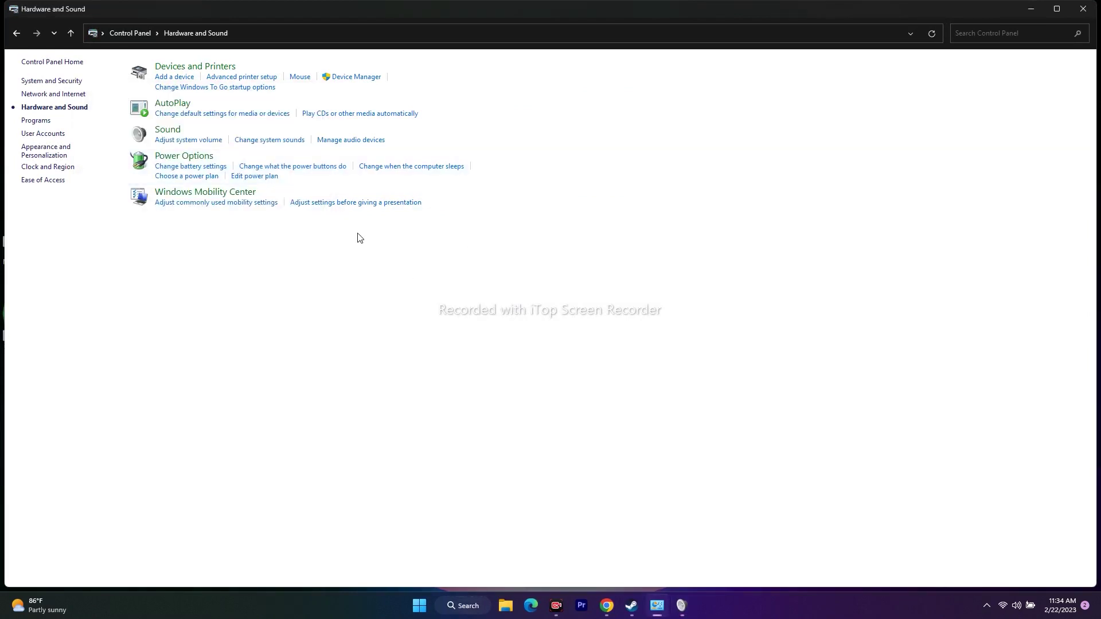
{"action": "left_click", "coordinate": [1083, 9]}
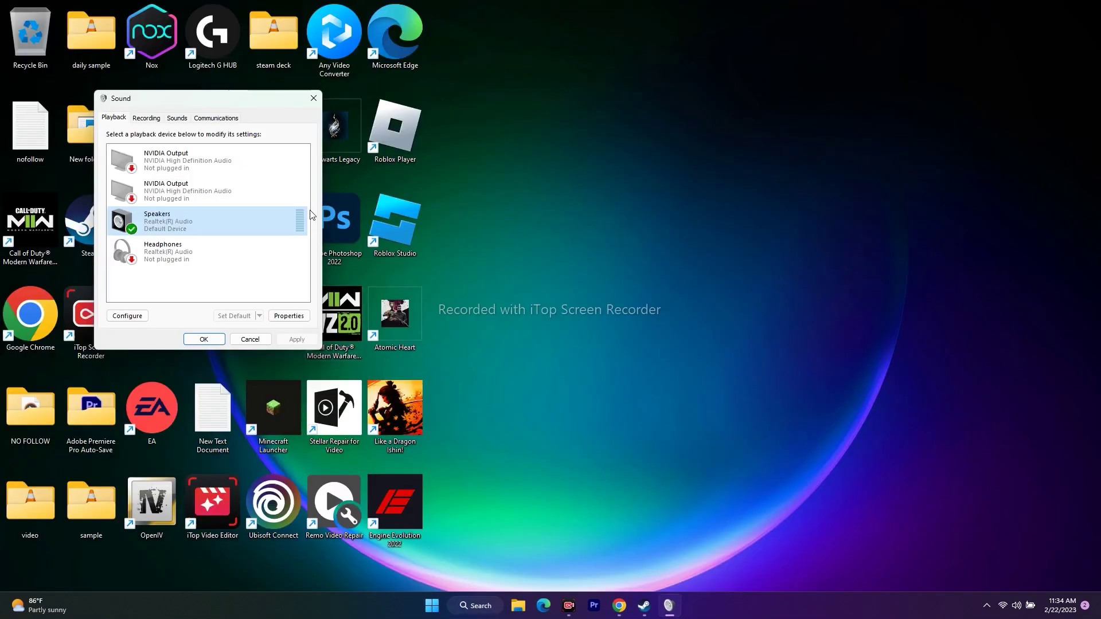
{"action": "left_click", "coordinate": [314, 98]}
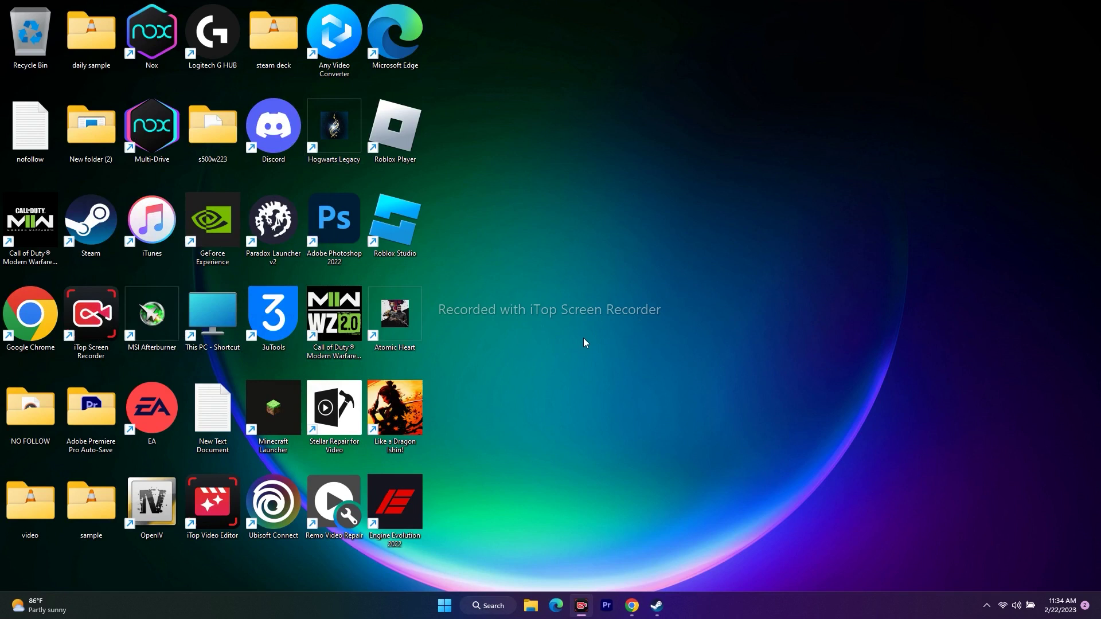
Step: Open Device Manager from the Start context menu and expand Sound, video and game controllers
{"action": "right_click", "coordinate": [447, 607]}
{"action": "left_click", "coordinate": [431, 357]}
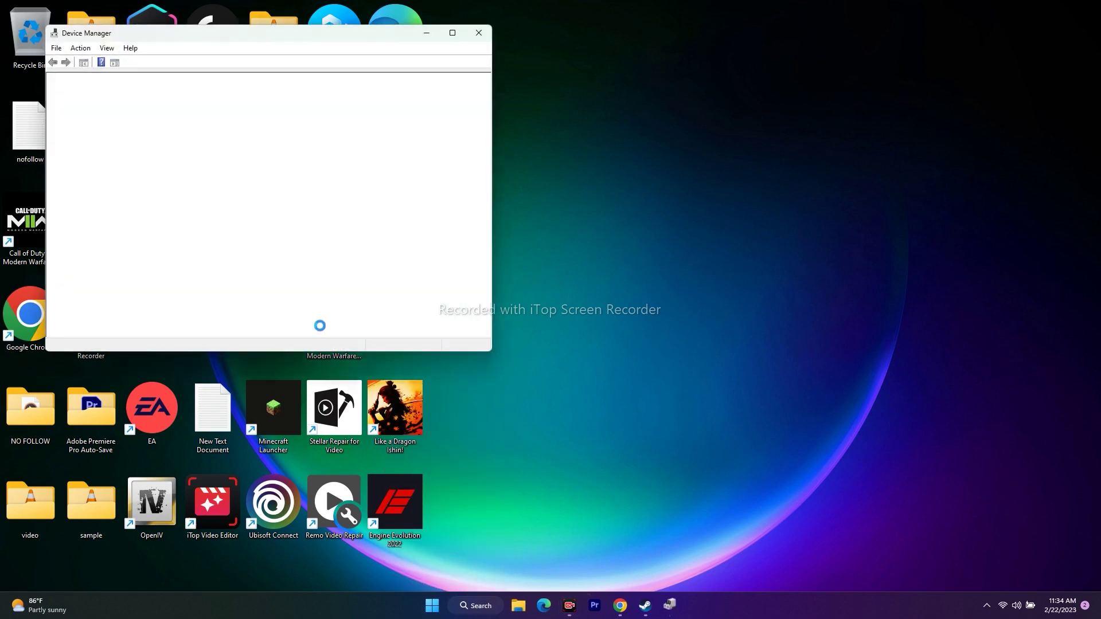
{"action": "left_click", "coordinate": [64, 274]}
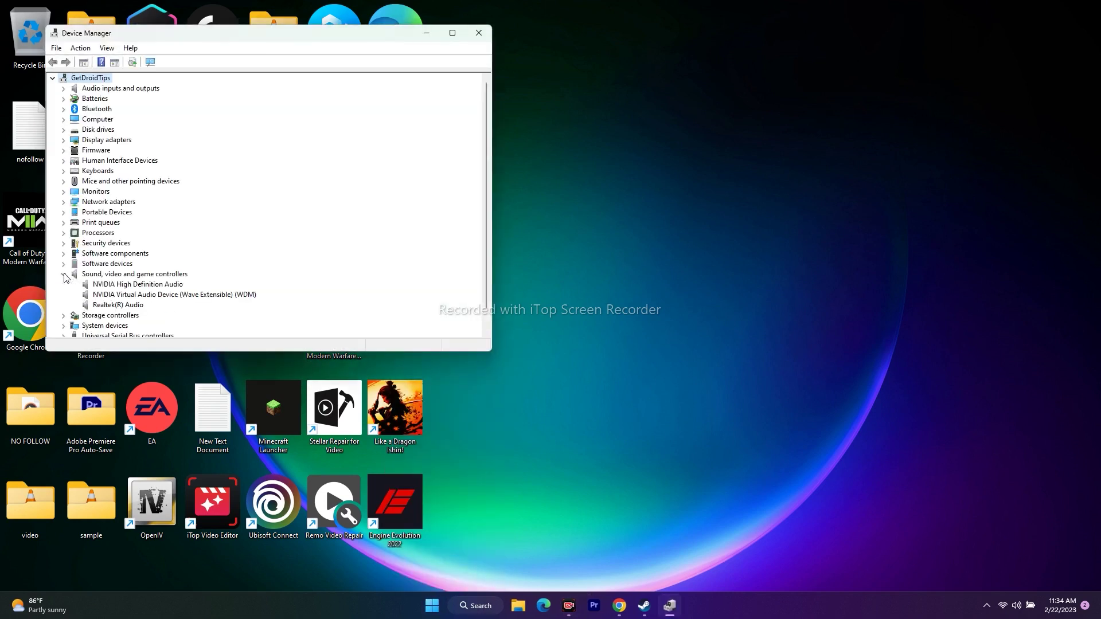
{"action": "scroll", "coordinate": [226, 240], "scroll_direction": "down", "scroll_amount": 1}
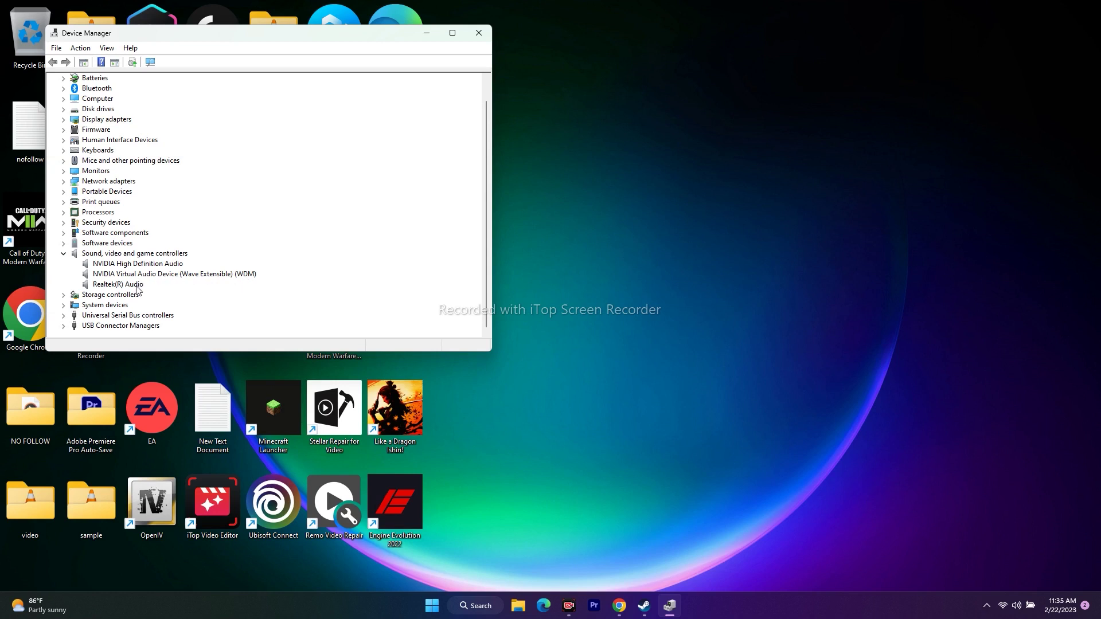
Step: Disable NVIDIA High Definition Audio, collapse the category, and close Device Manager
{"action": "left_click", "coordinate": [170, 265]}
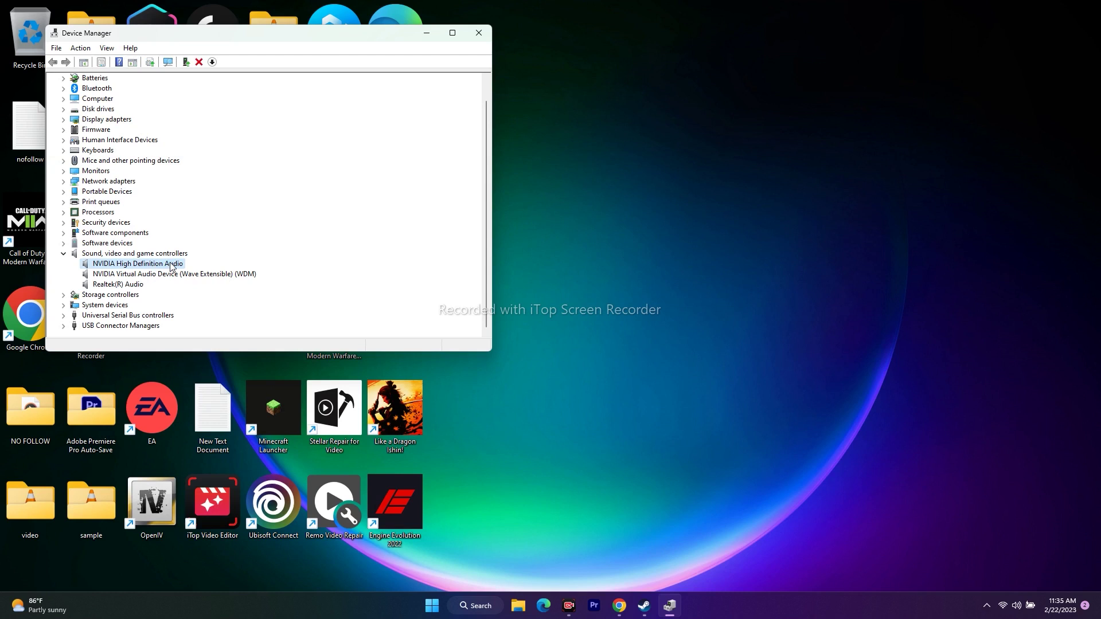
{"action": "right_click", "coordinate": [236, 265]}
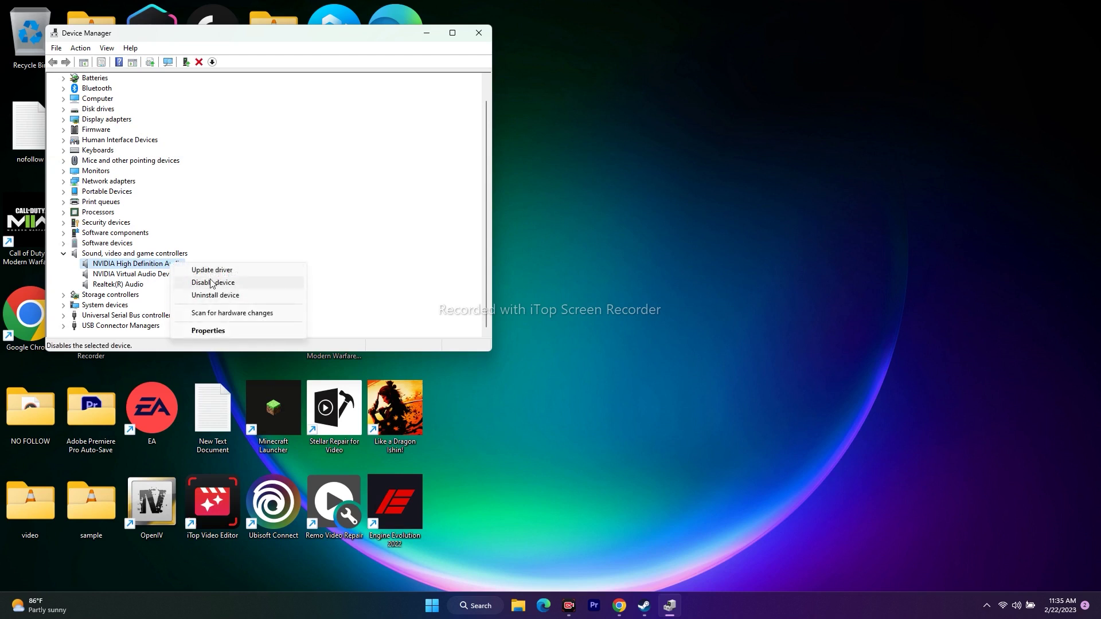
{"action": "left_click", "coordinate": [180, 276]}
{"action": "right_click", "coordinate": [179, 277]}
{"action": "left_click", "coordinate": [178, 275]}
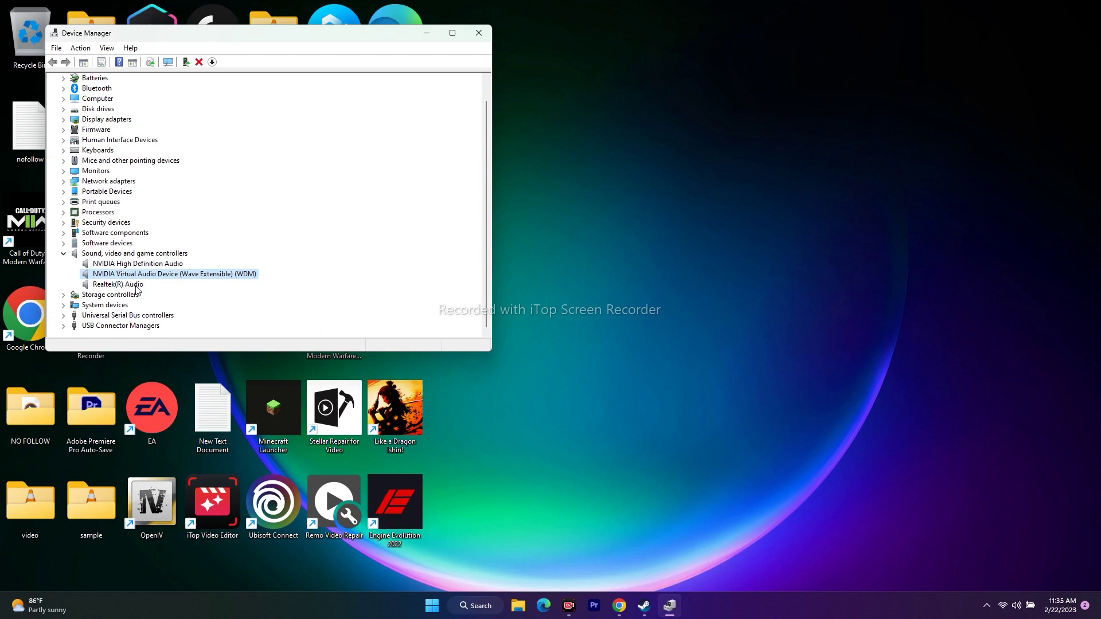
{"action": "left_click", "coordinate": [63, 253]}
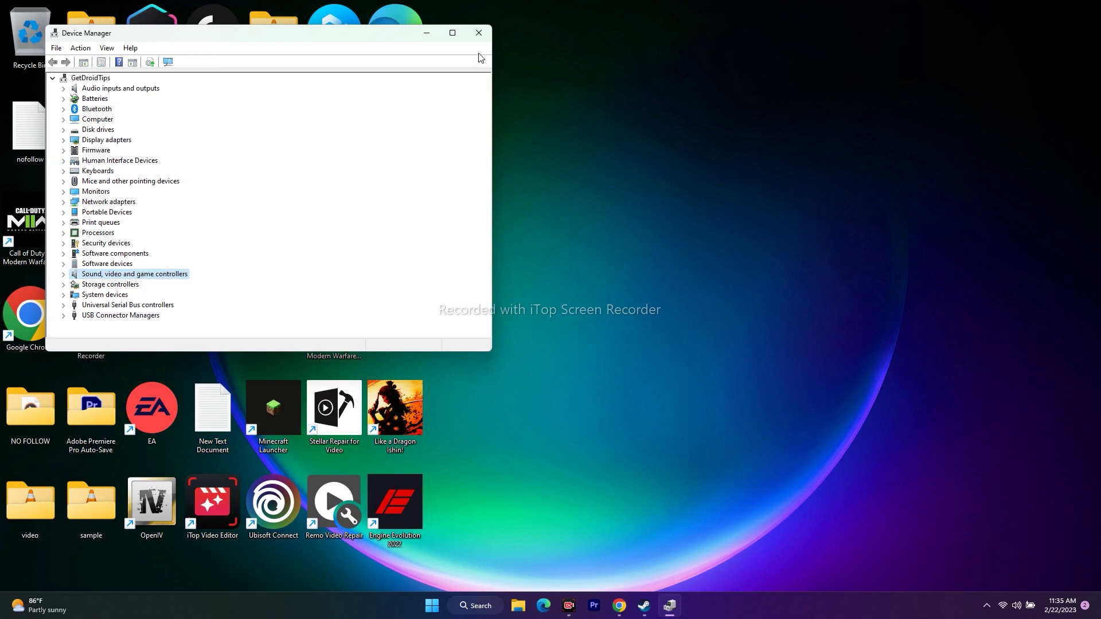
{"action": "left_click", "coordinate": [477, 30]}
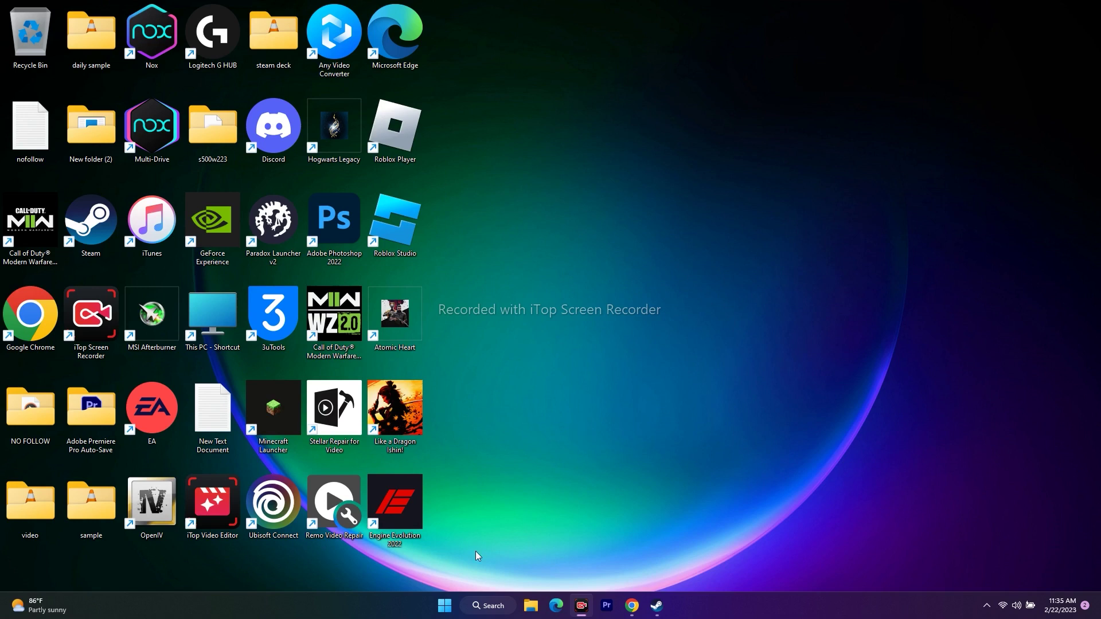
Step: Reopen Device Manager and select Realtek(R) Audio under Sound, video and game controllers
{"action": "right_click", "coordinate": [445, 606]}
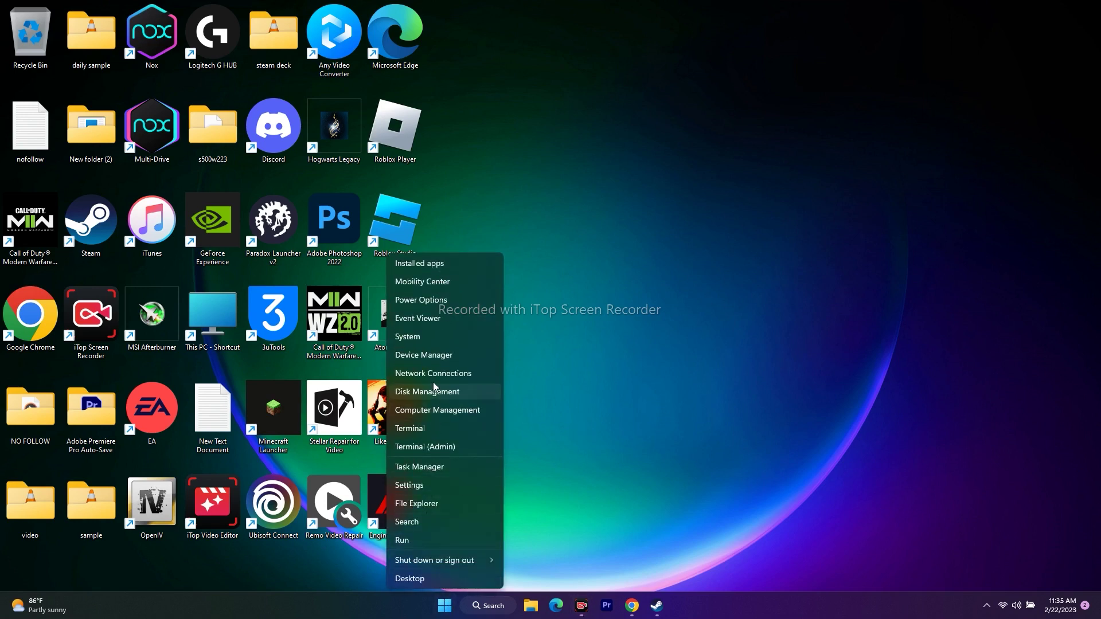
{"action": "left_click", "coordinate": [435, 355]}
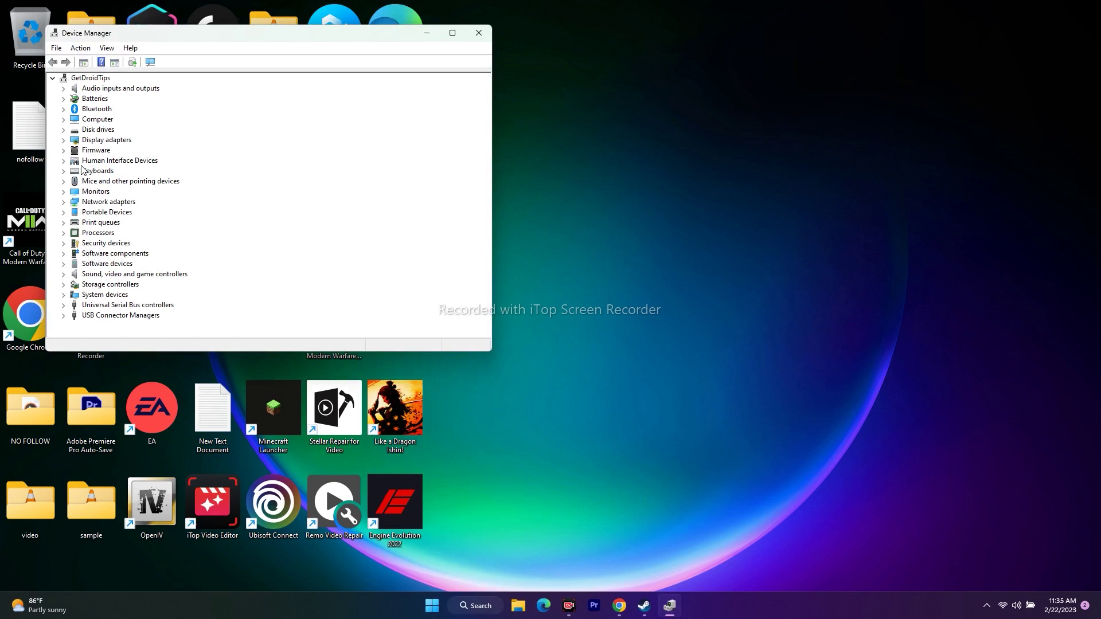
{"action": "left_click", "coordinate": [64, 275]}
{"action": "left_click", "coordinate": [120, 306]}
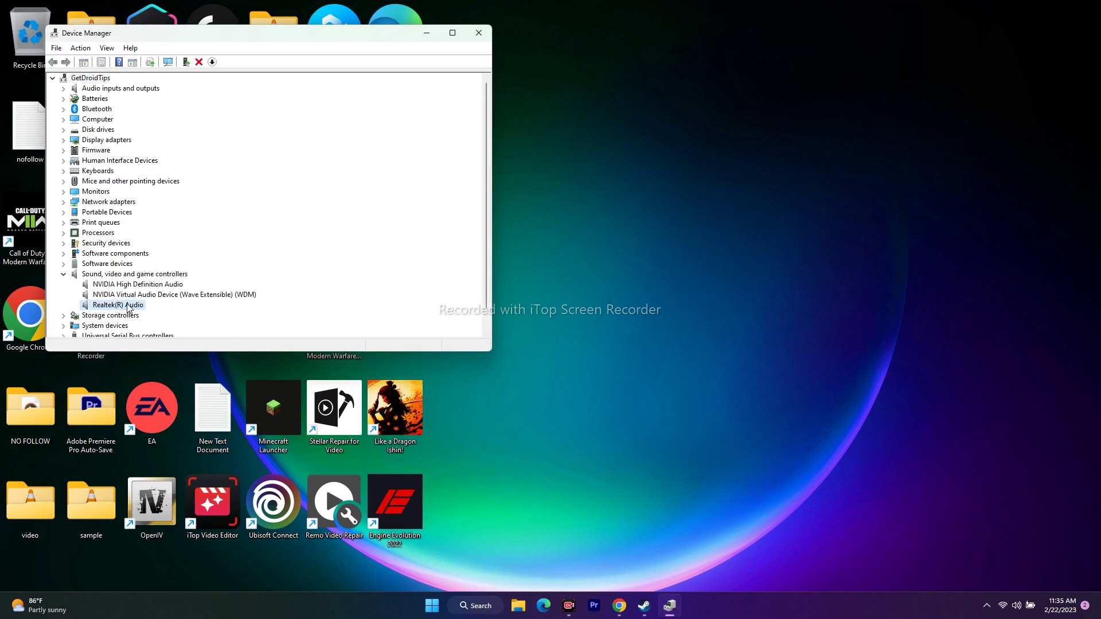
Step: Update the Realtek(R) Audio driver automatically, confirm it's already the best, then return to Steam
{"action": "right_click", "coordinate": [127, 308]}
{"action": "left_click", "coordinate": [201, 315]}
{"action": "left_click", "coordinate": [232, 164]}
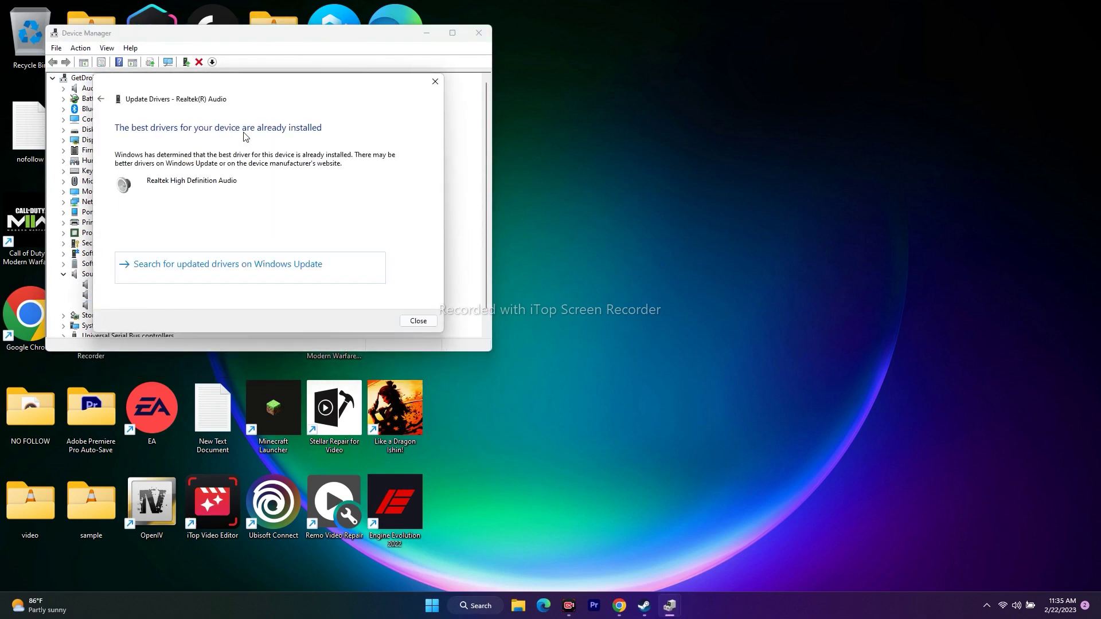
{"action": "left_click", "coordinate": [436, 81]}
{"action": "left_click", "coordinate": [490, 33]}
{"action": "left_click", "coordinate": [656, 605]}
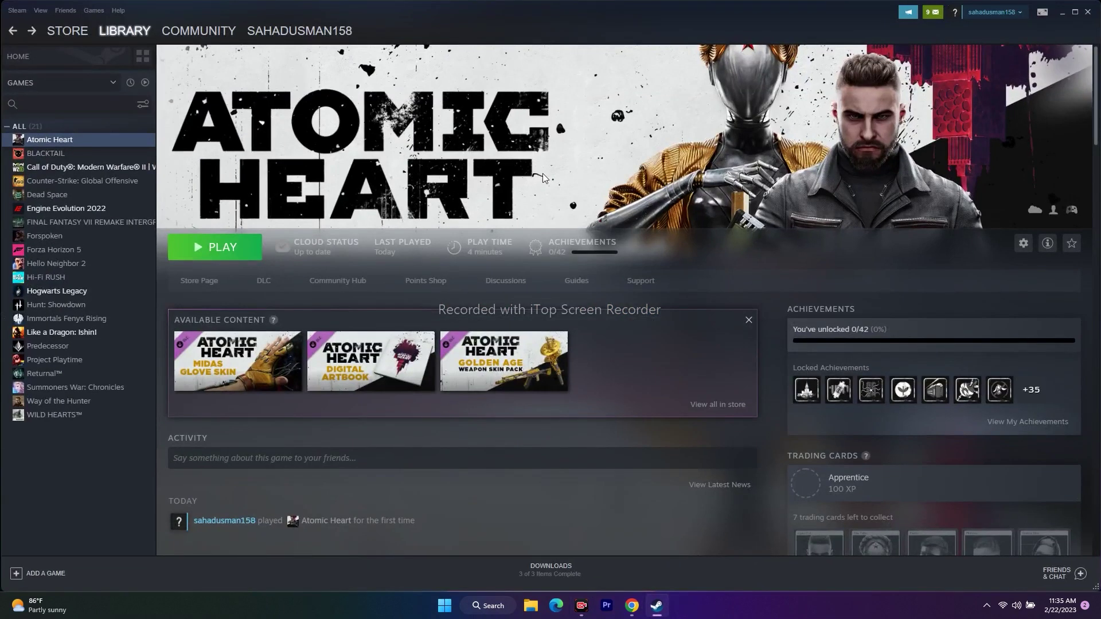